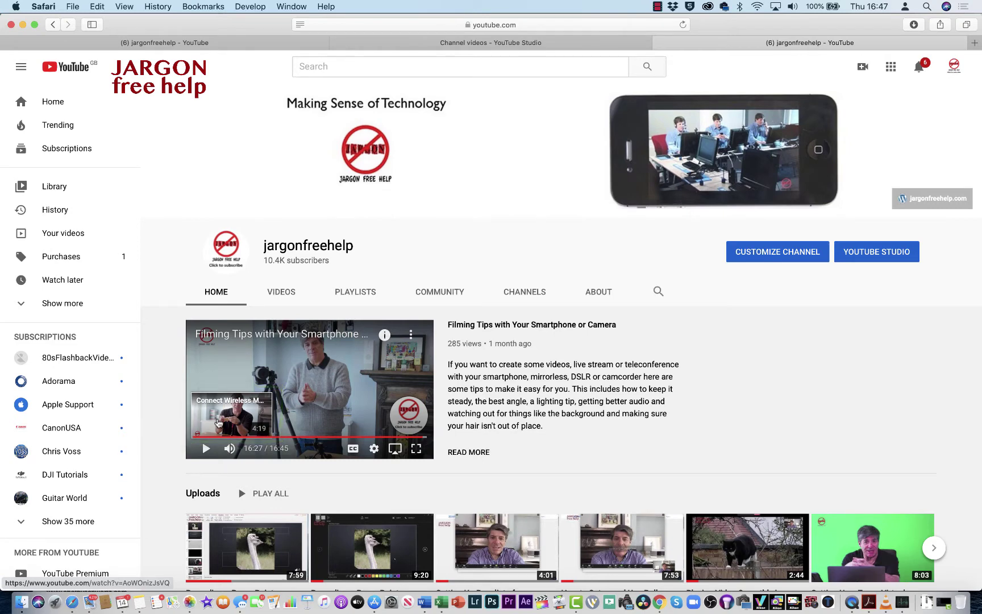
Step: Open the details of the Nov 15, 2019 video from the channel's uploads list in YouTube Studio
mouse_move(413, 422)
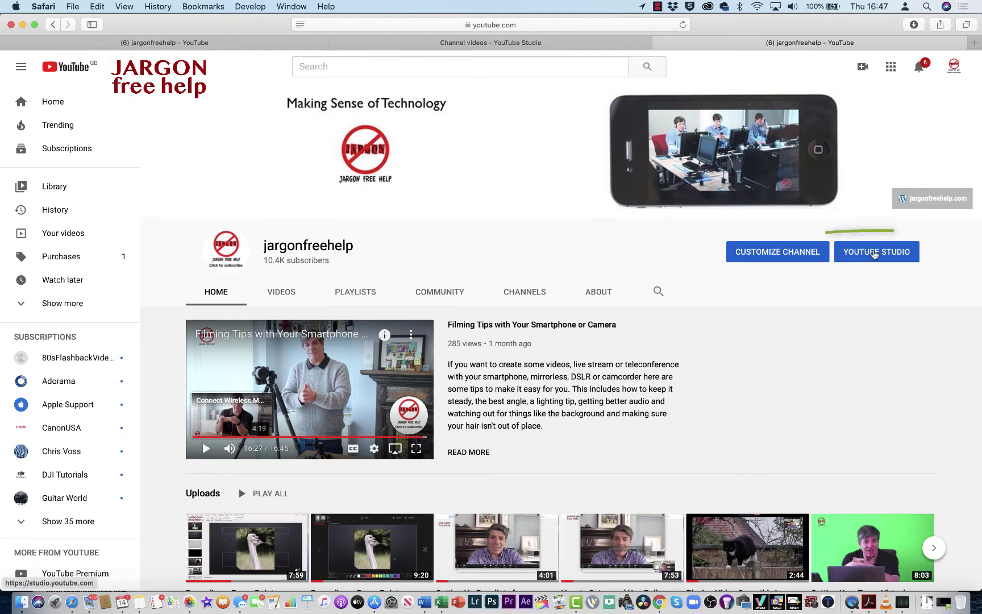
click(874, 255)
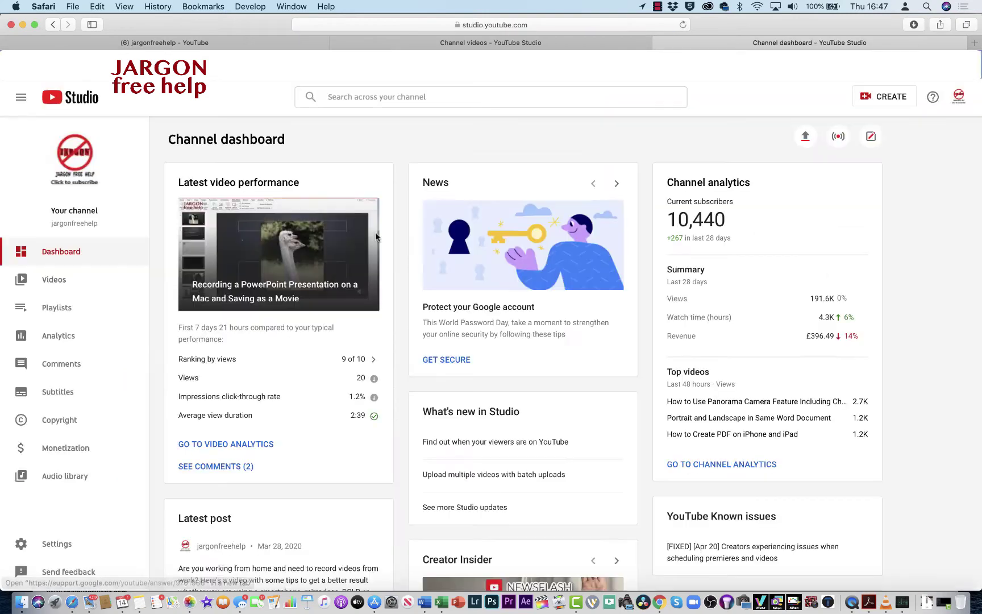
click(50, 284)
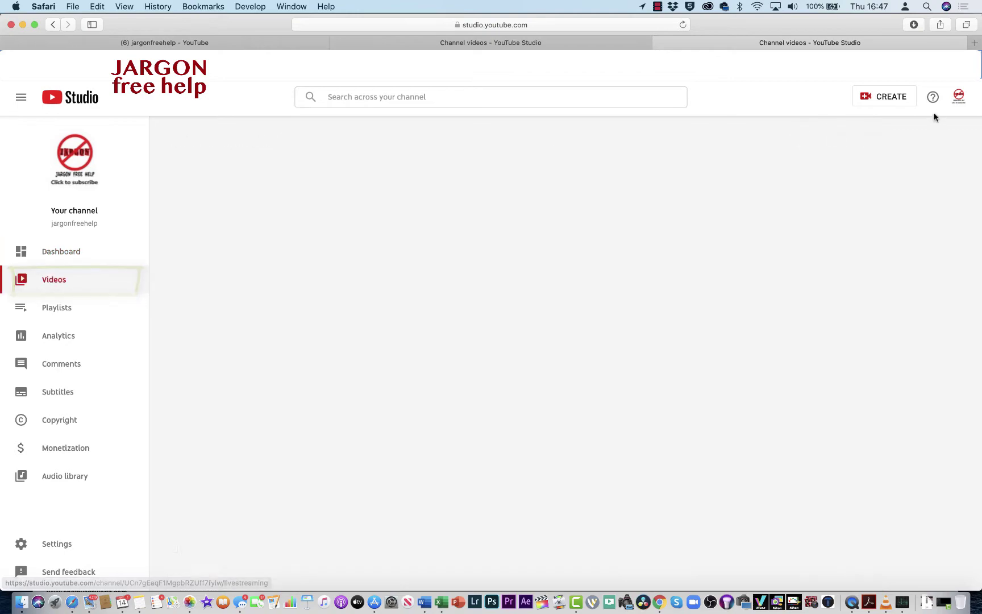
scroll(401, 286, down, 10)
scroll(400, 286, down, 8)
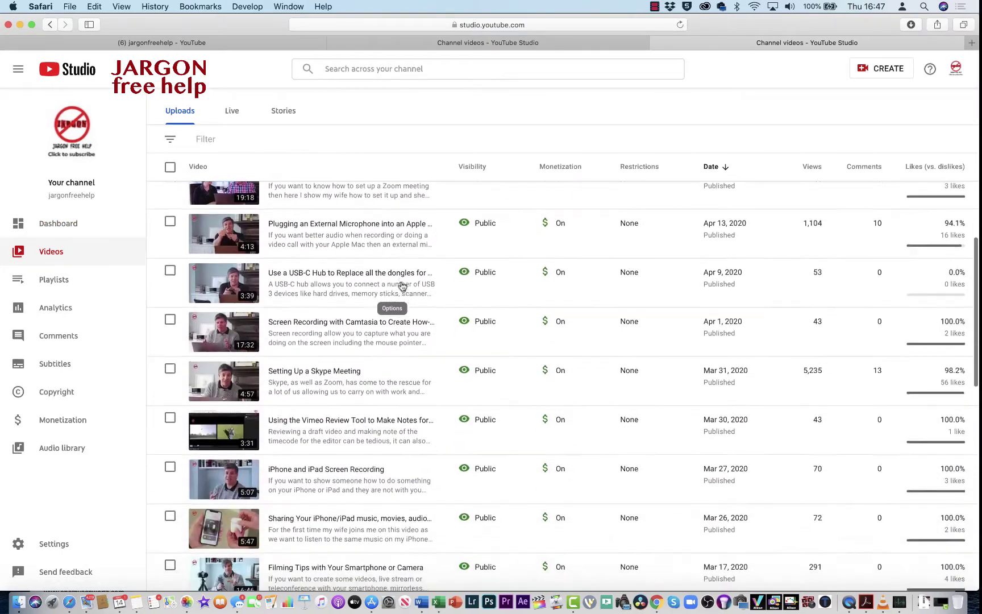
scroll(400, 282, down, 10)
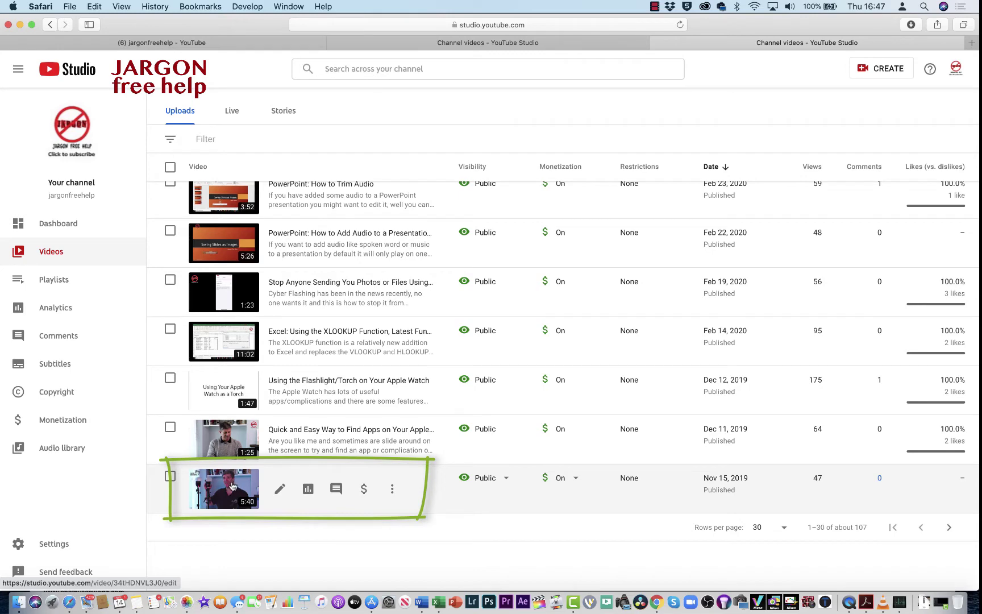
click(280, 490)
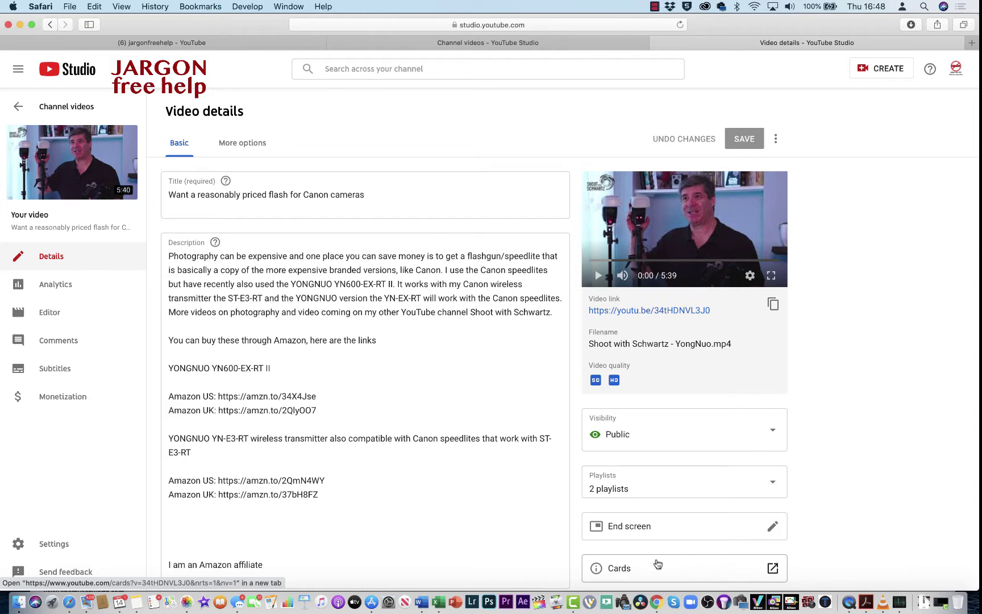
Step: Open the video's end screen editor and apply the "1 video, 1 subscribe" template
click(653, 529)
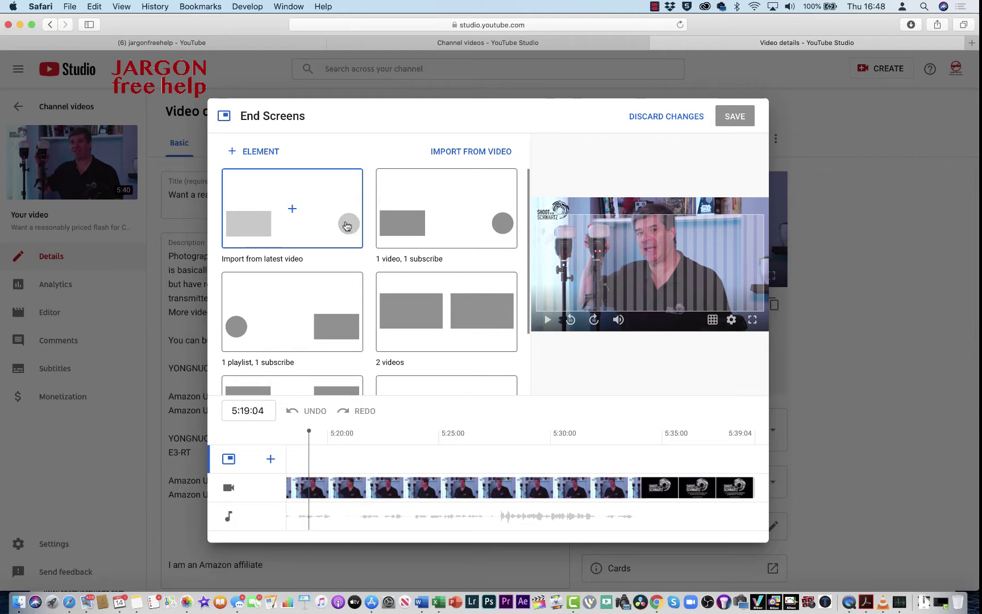
scroll(404, 261, down, 3)
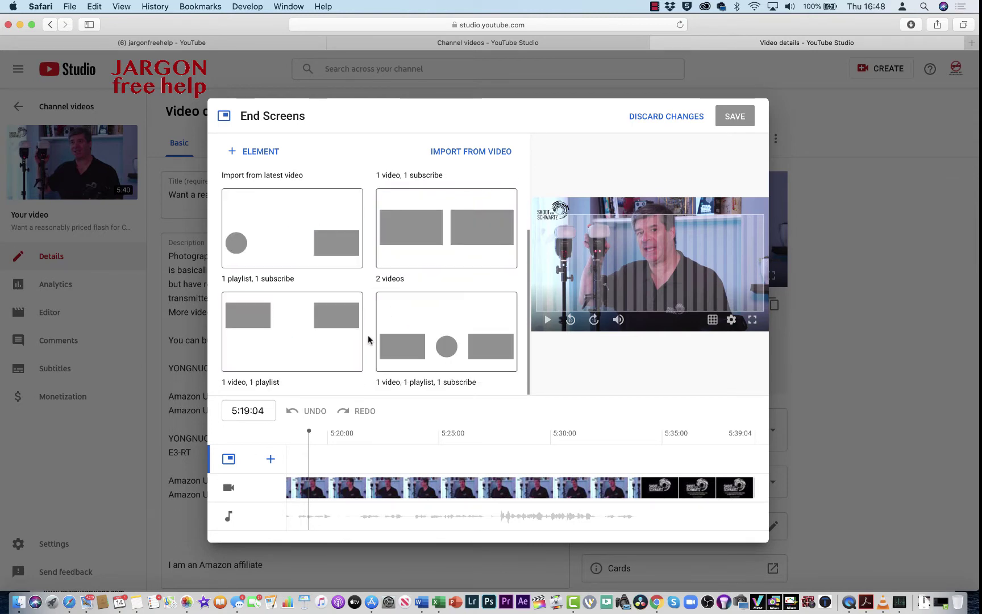
scroll(446, 287, up, 3)
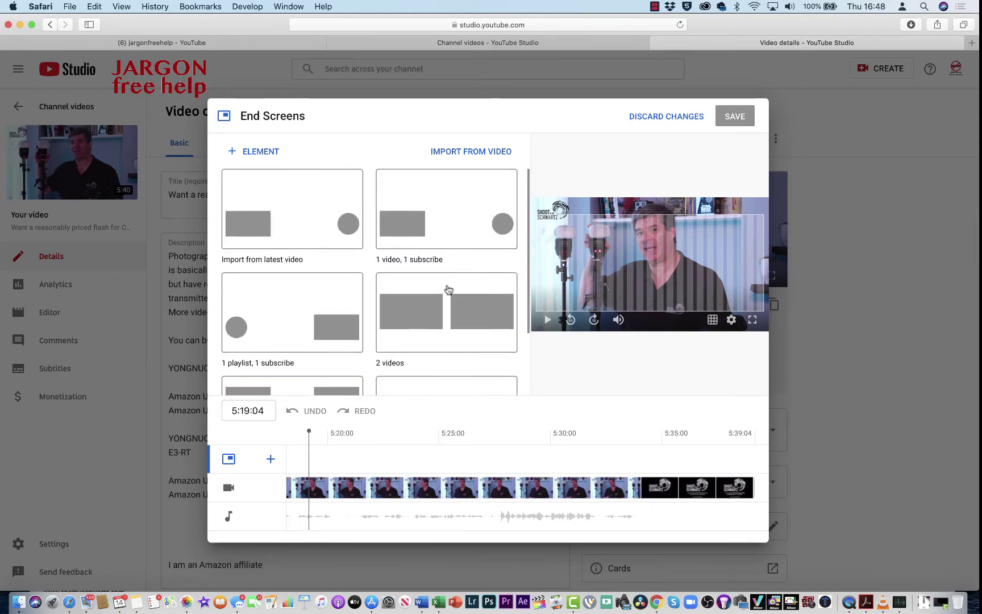
click(419, 227)
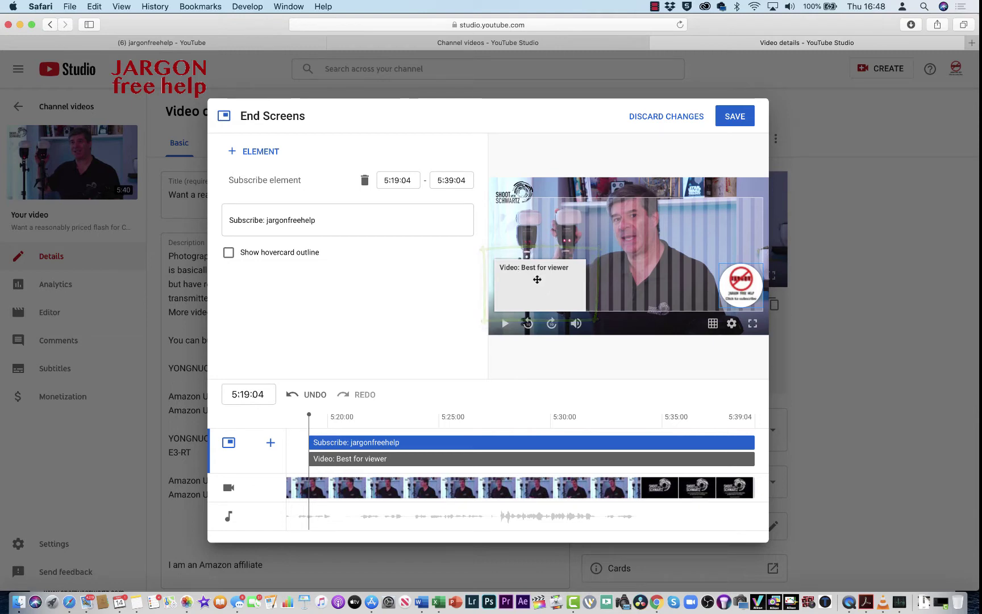
Step: Set the video element to a specific video, searching own videos for "polariz" and choosing "Photography: Using a Polarizing Filter to Reduce Reflections and Glare"
click(537, 279)
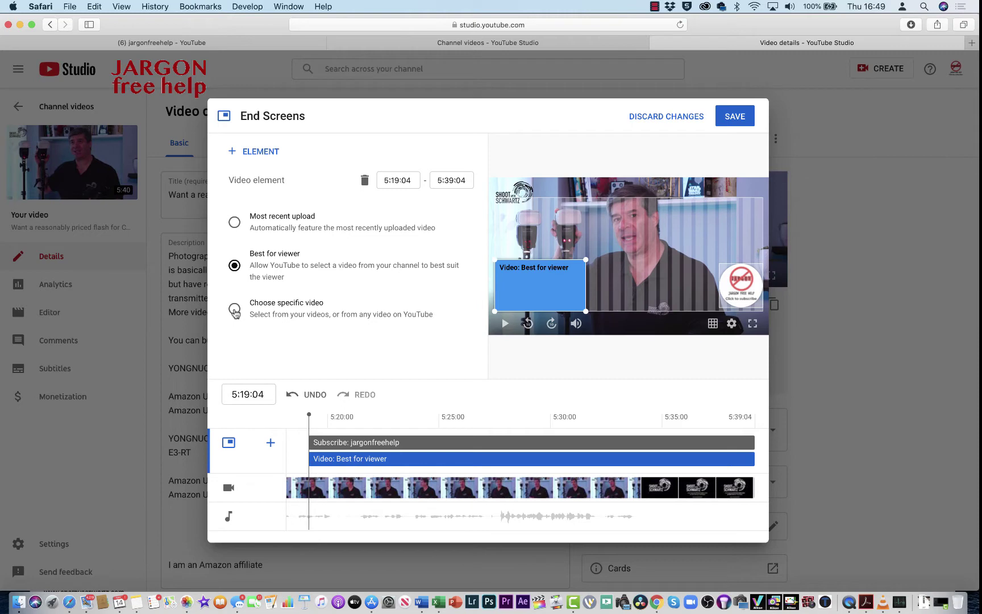
click(235, 310)
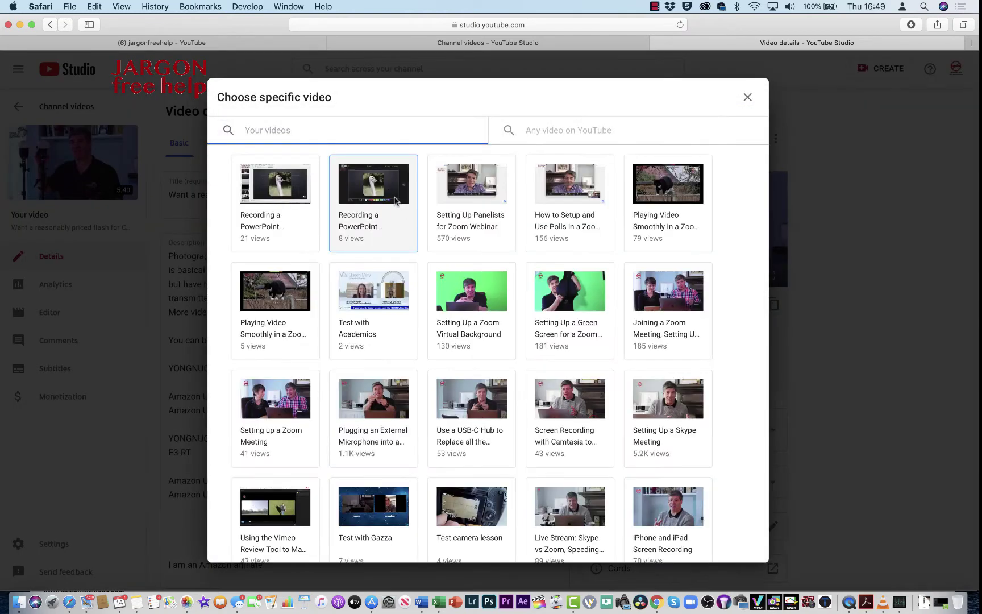
scroll(395, 199, down, 10)
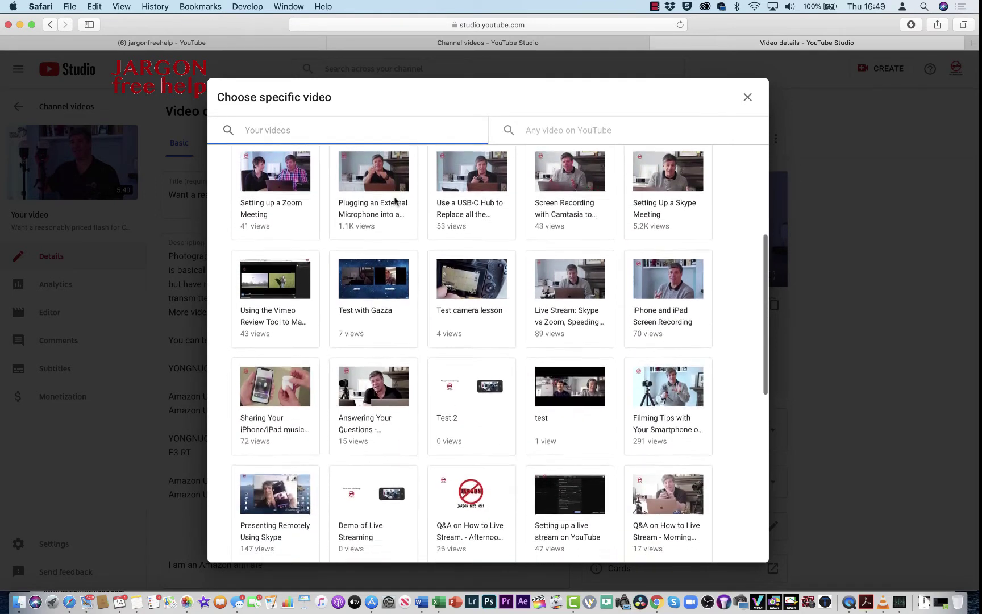
scroll(394, 196, down, 4)
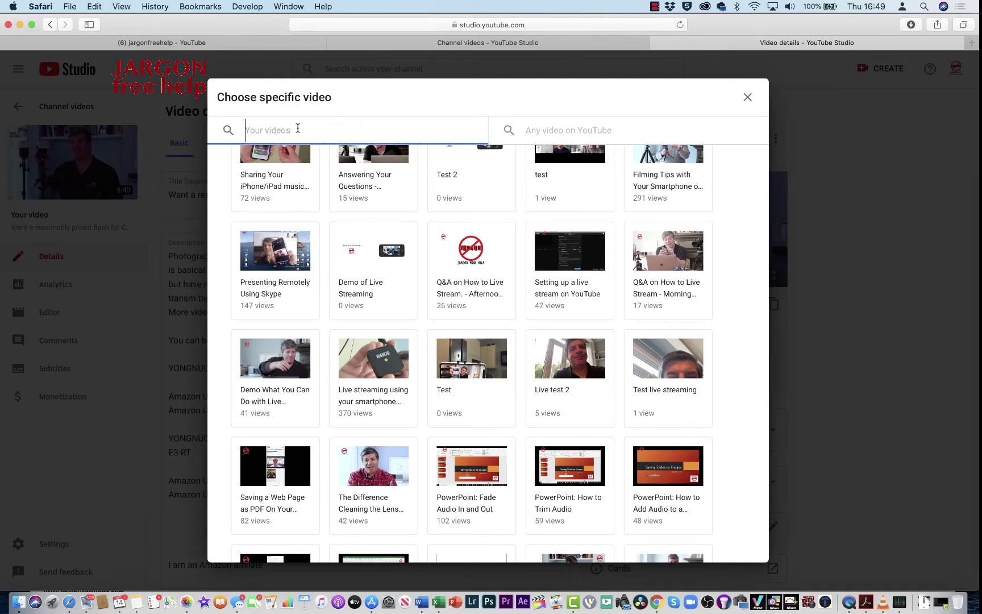
text(polaris)
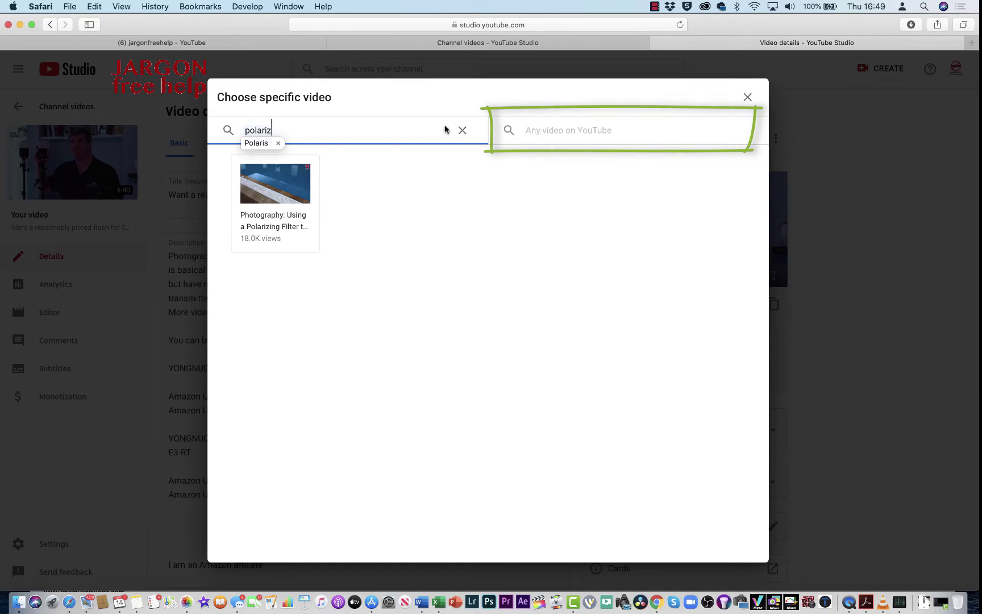
click(291, 183)
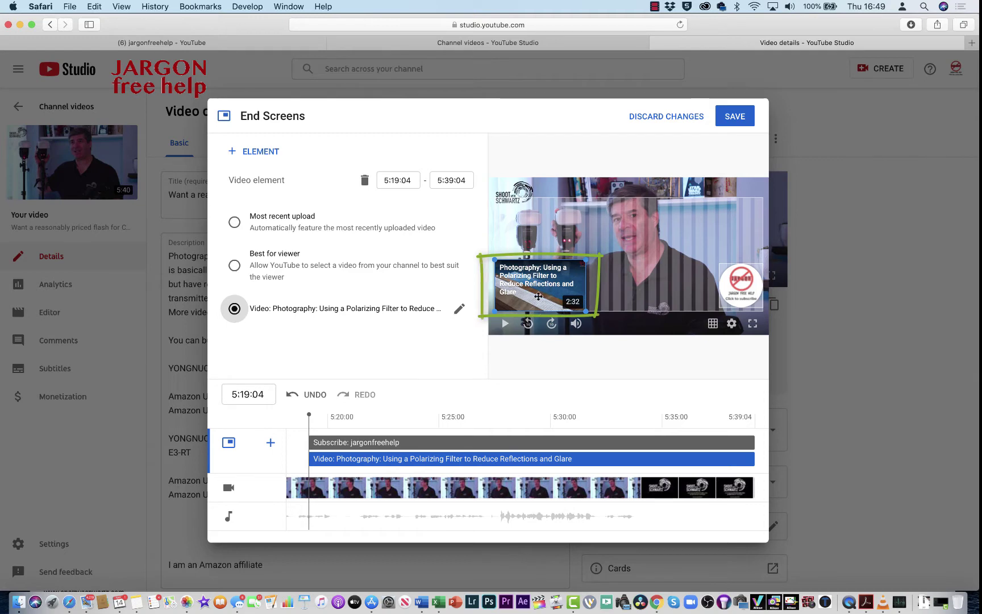
Step: Try the subscribe and video elements higher up in the video frame, and return both to its lower corners
click(738, 286)
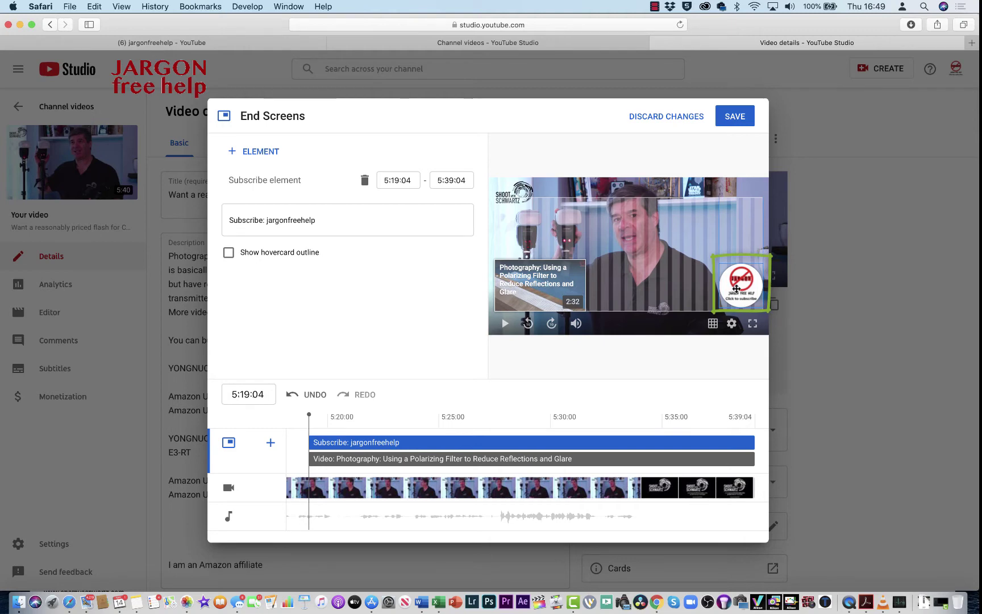
drag(736, 289, 741, 197)
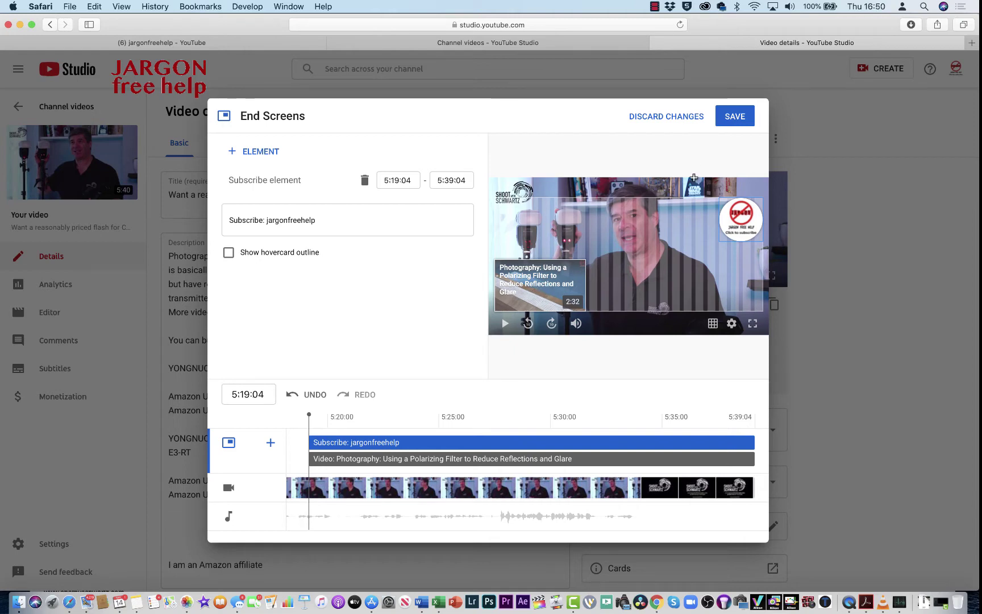
drag(538, 292, 627, 220)
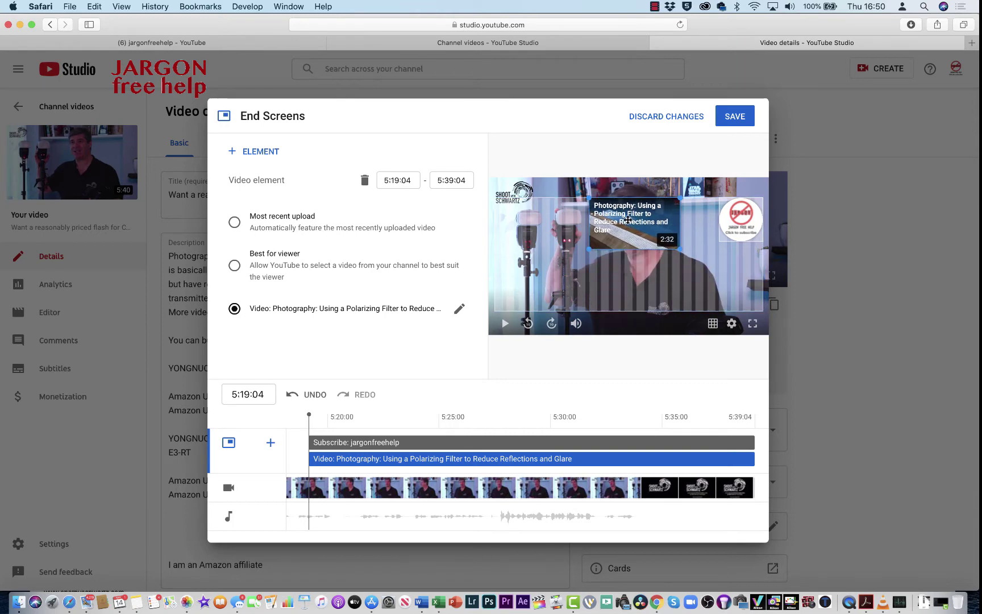
drag(627, 220, 529, 281)
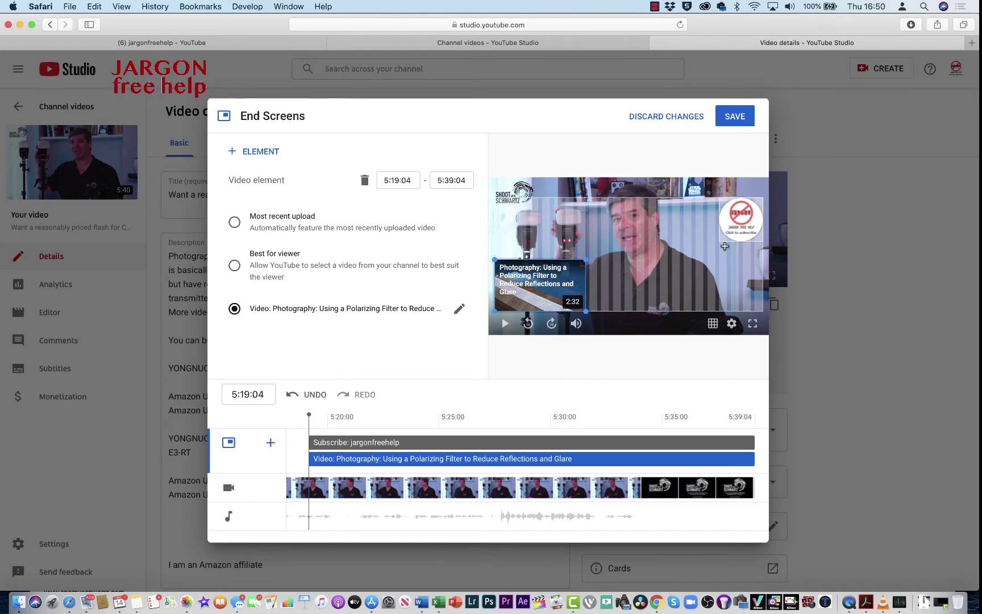
drag(733, 228, 734, 297)
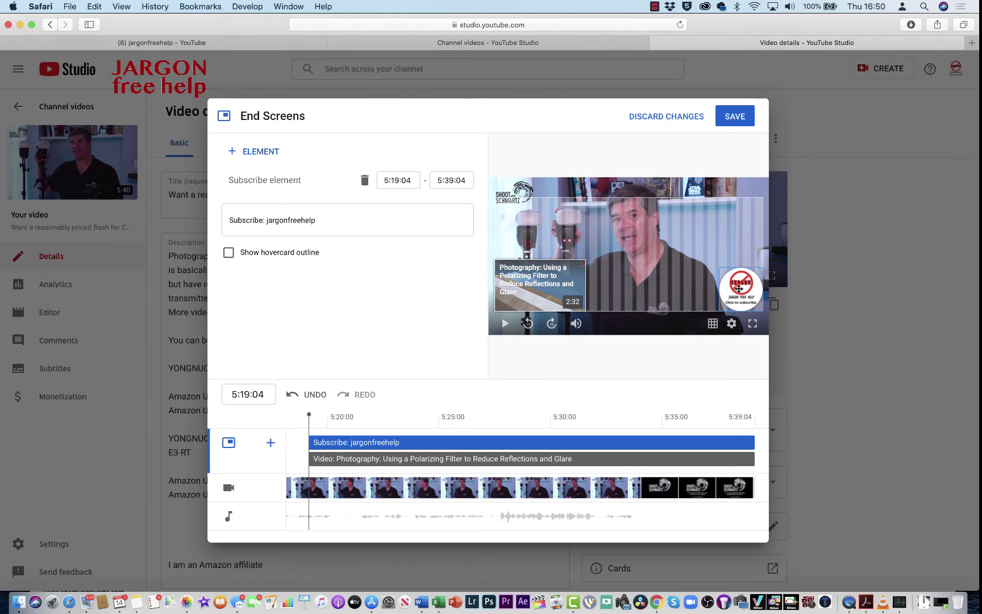
Step: Turn on the hovercard outline for the subscribe element
click(522, 284)
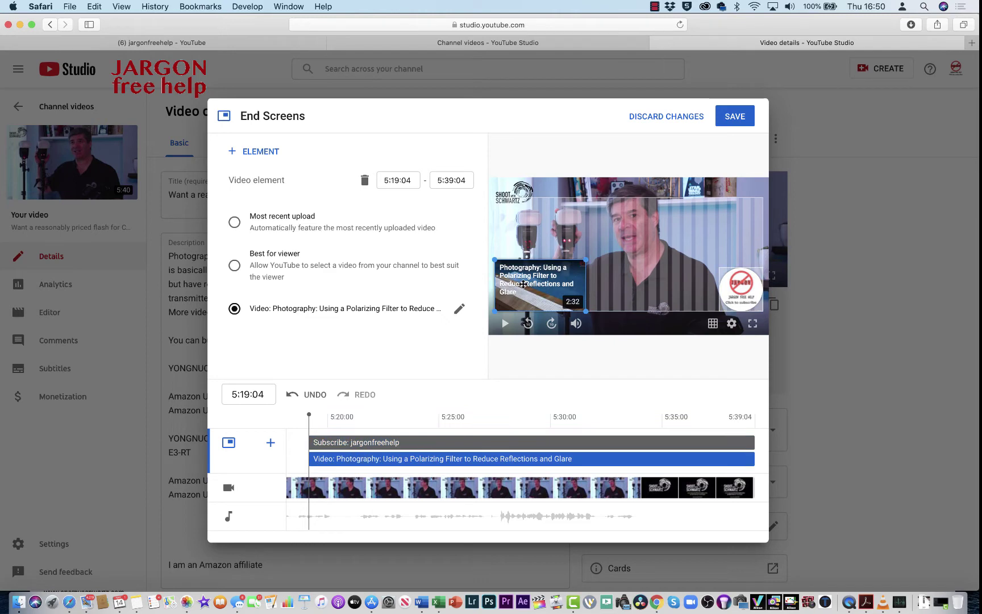
click(738, 285)
click(229, 253)
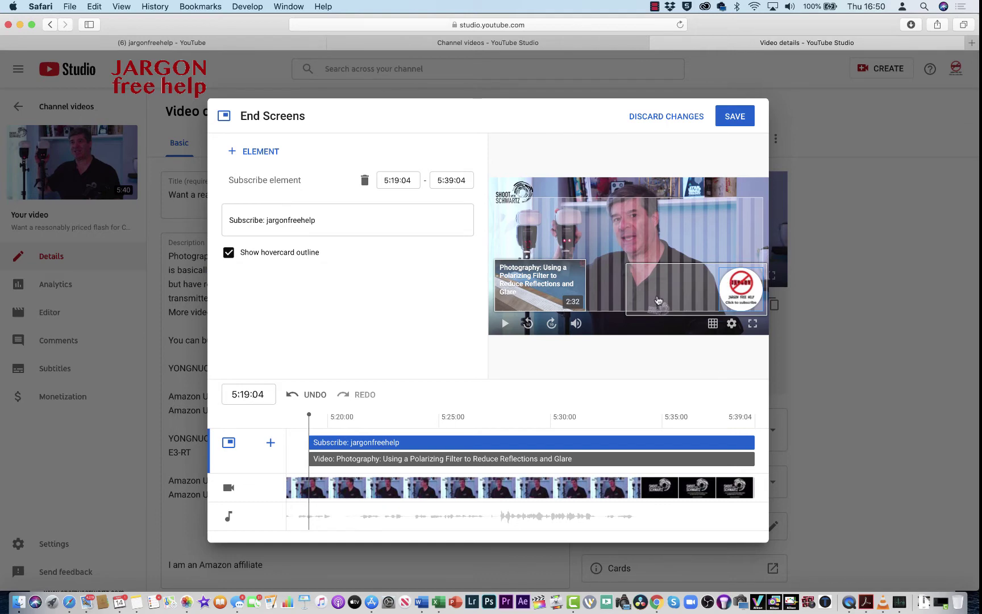
Step: Add a second video element featuring the most recent upload, and delete that element again
click(243, 153)
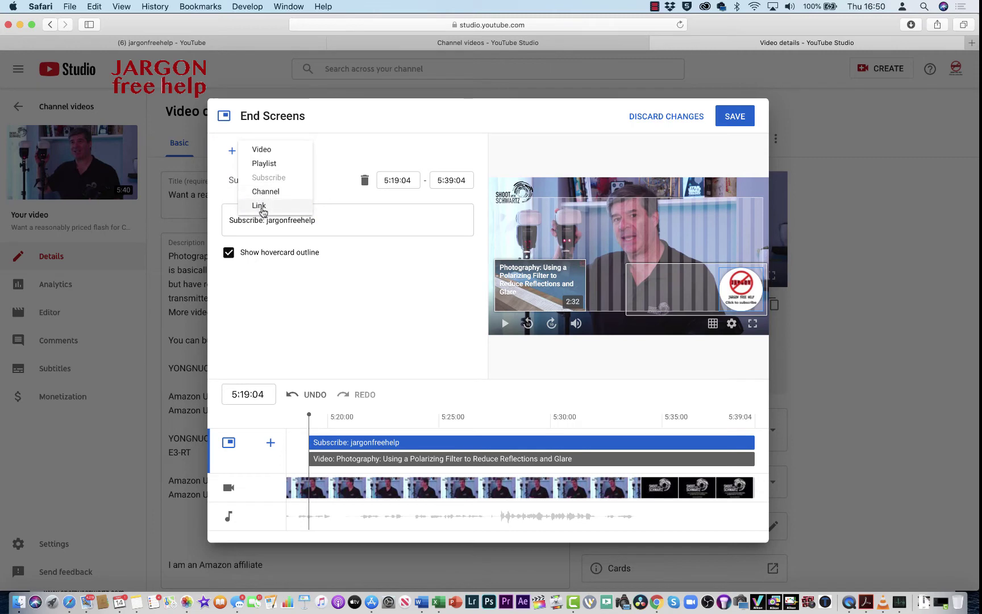
click(263, 150)
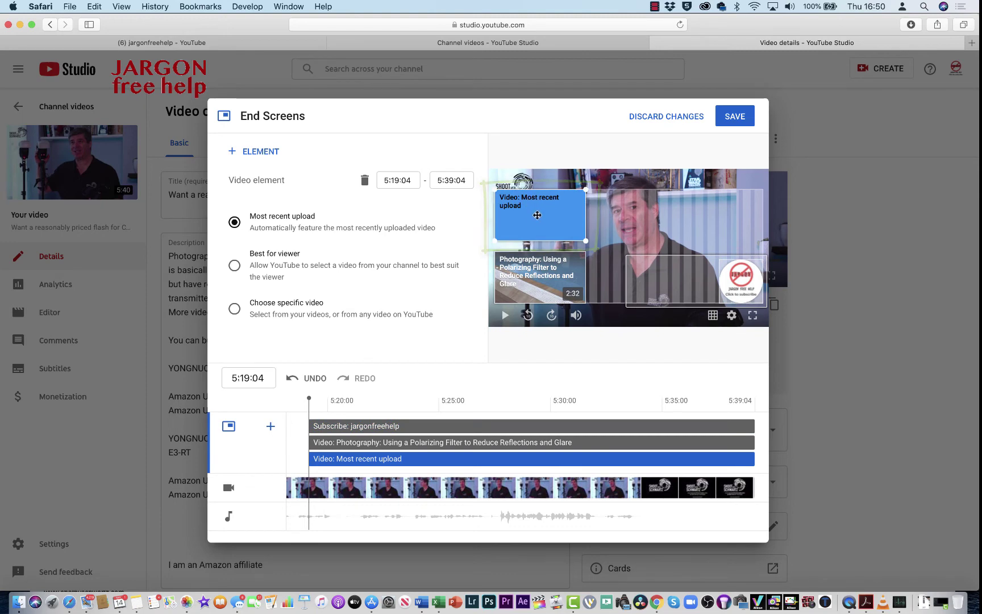
click(364, 181)
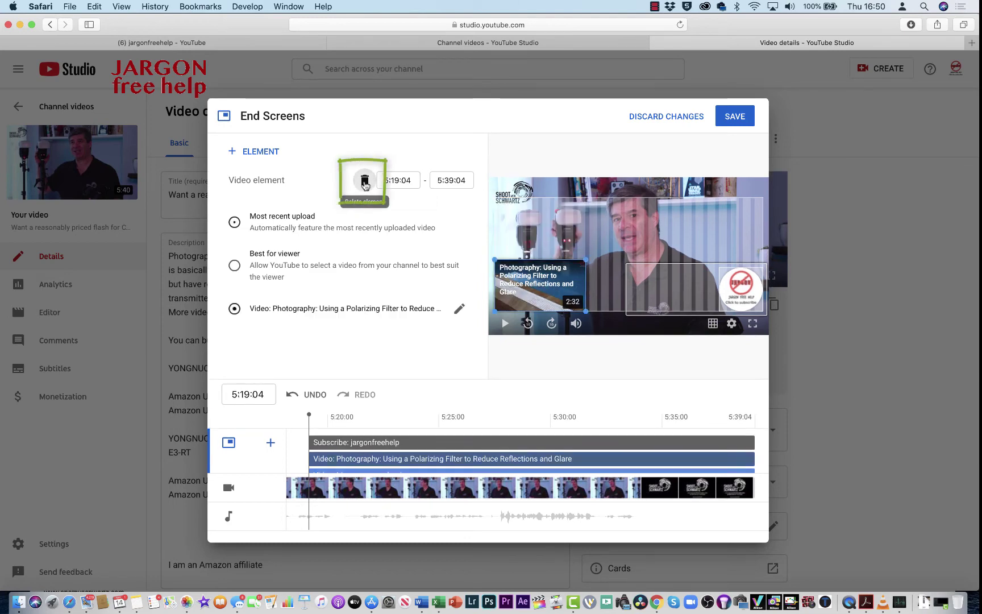
Step: Add a playlist element for the "iPad Tutorials" playlist, and delete that element again
click(245, 153)
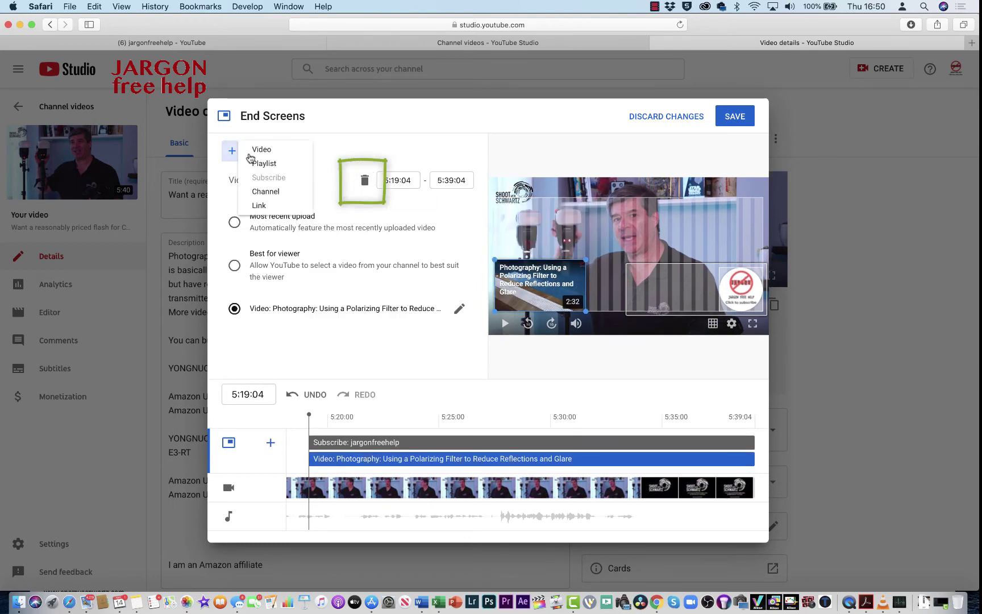
click(256, 165)
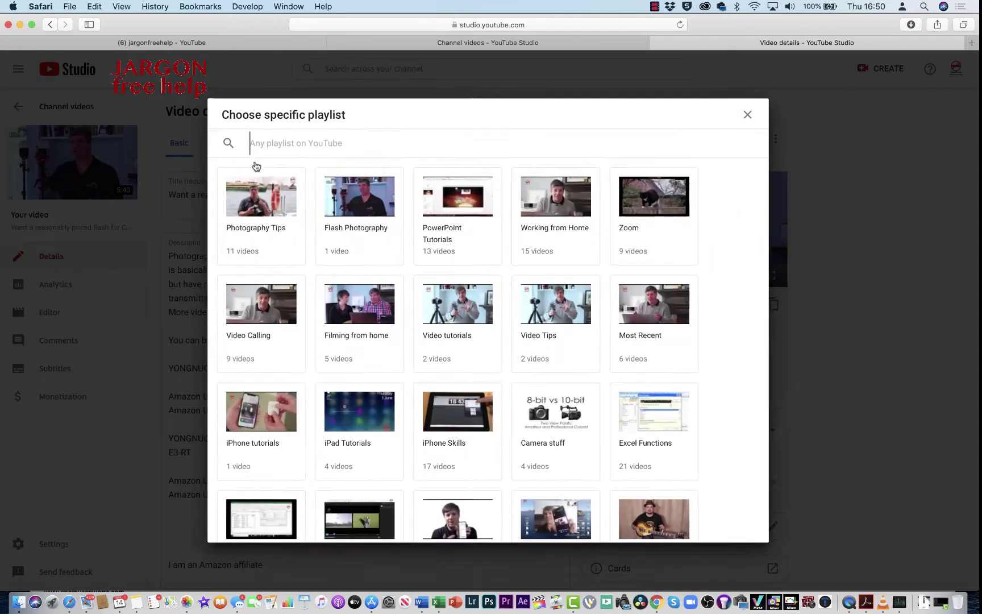
scroll(423, 291, down, 1)
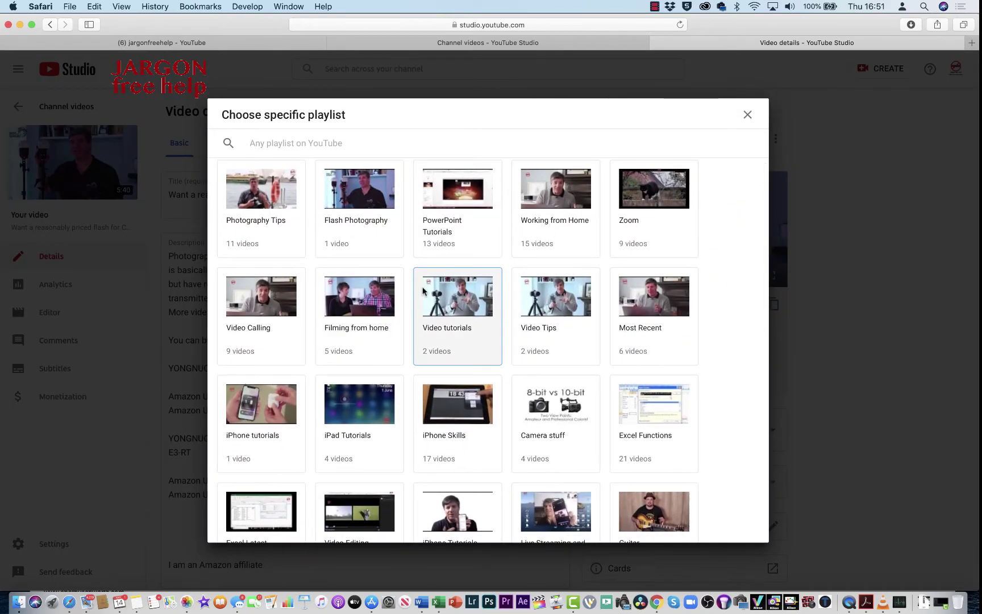
click(362, 413)
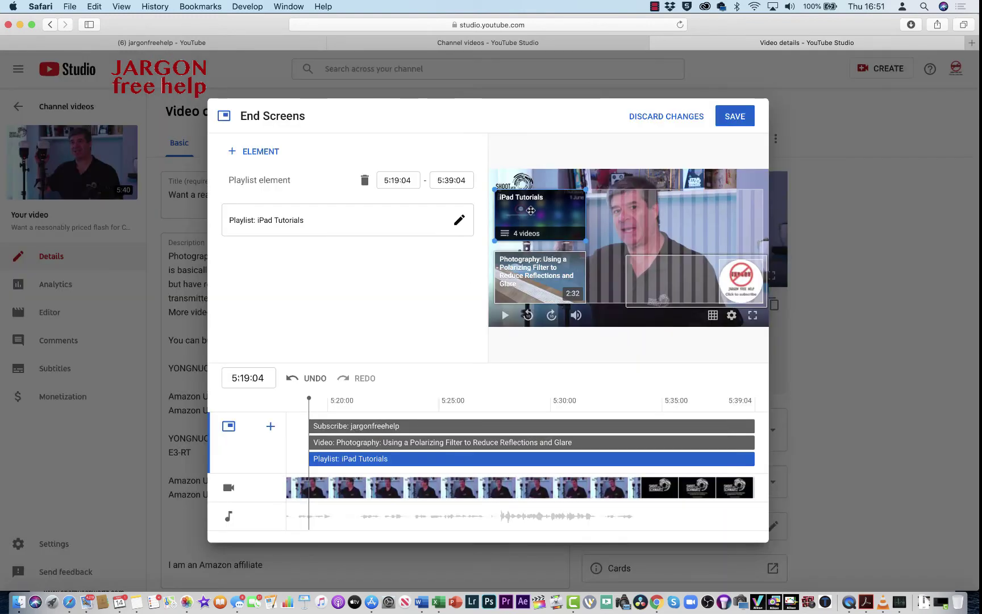
click(365, 181)
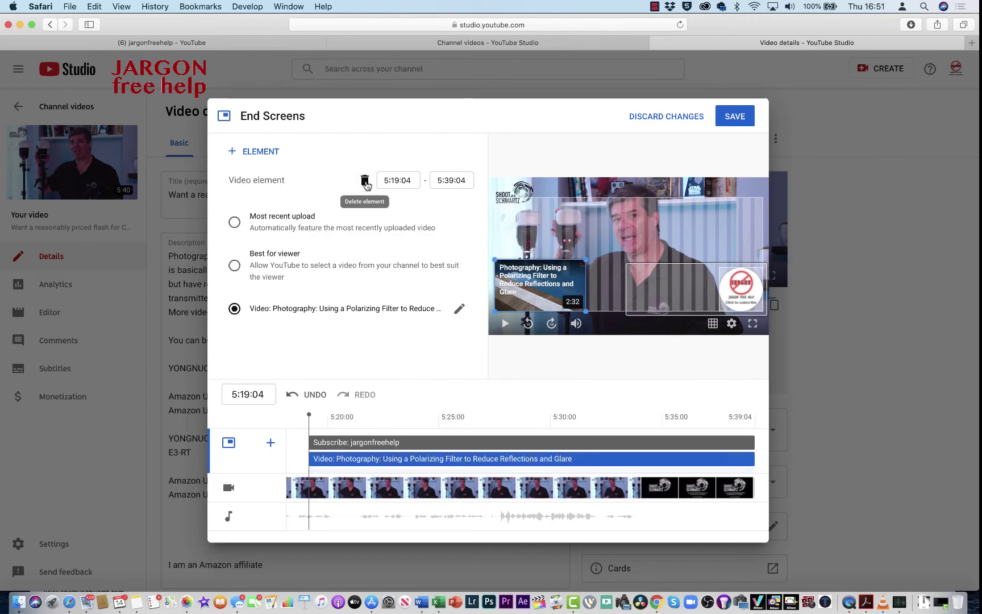
Step: Add a channel element for the "Shoot with Schwartz" channel, found by searching for its name
click(261, 153)
click(265, 193)
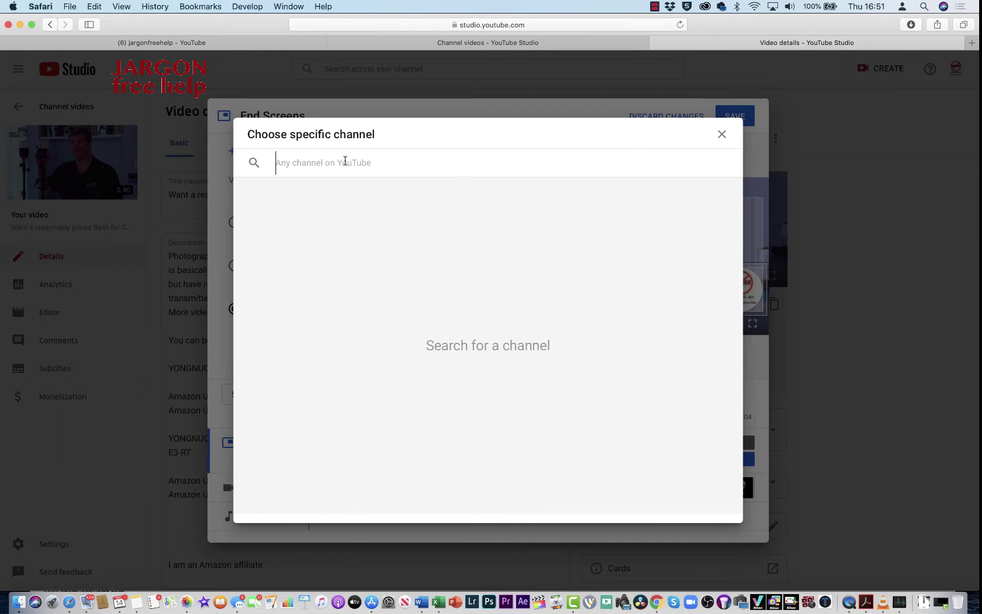
text(shoot with sc)
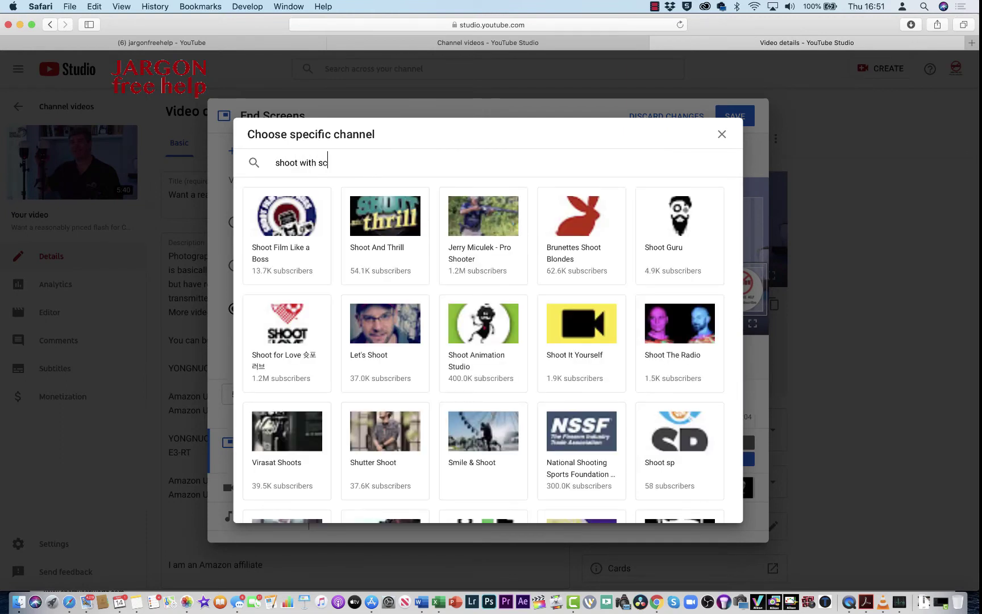
text(hwartz)
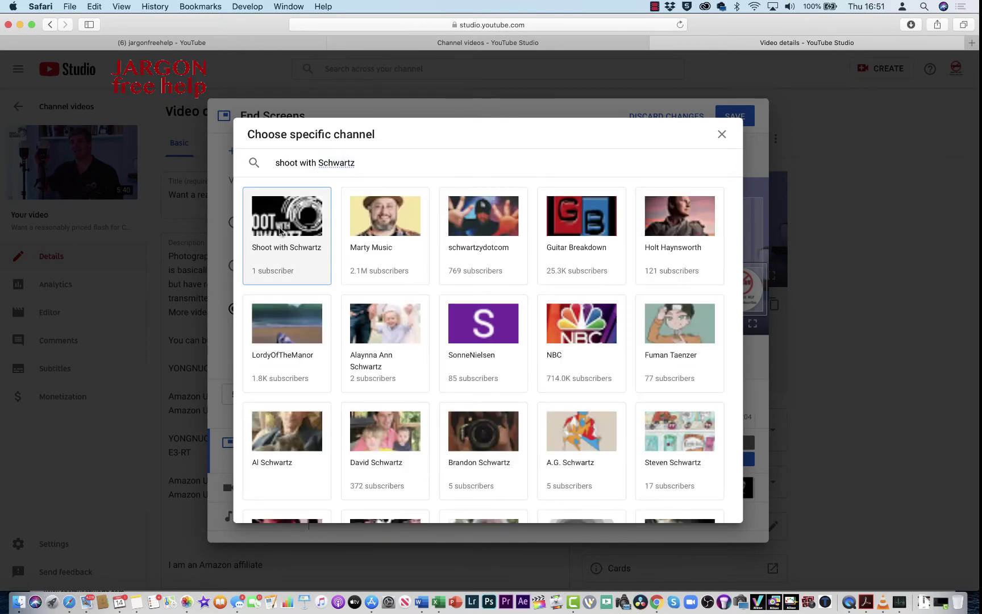
click(279, 227)
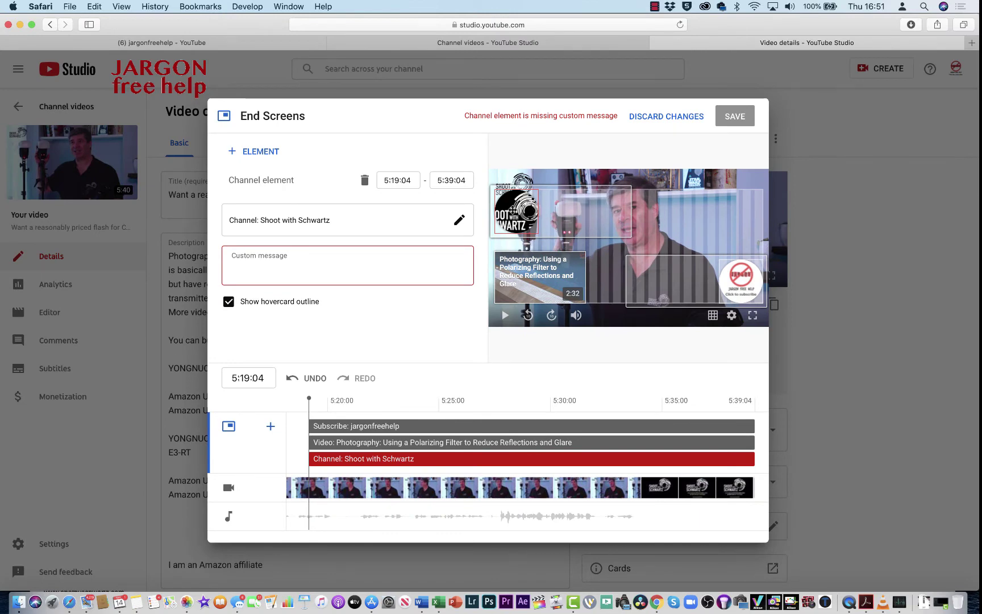
click(364, 181)
click(259, 151)
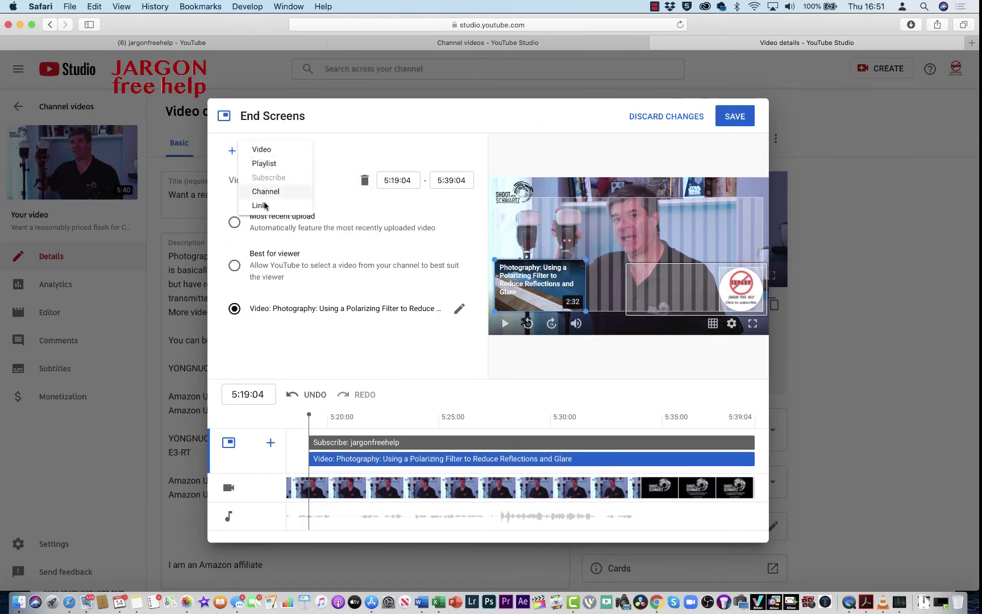
click(260, 205)
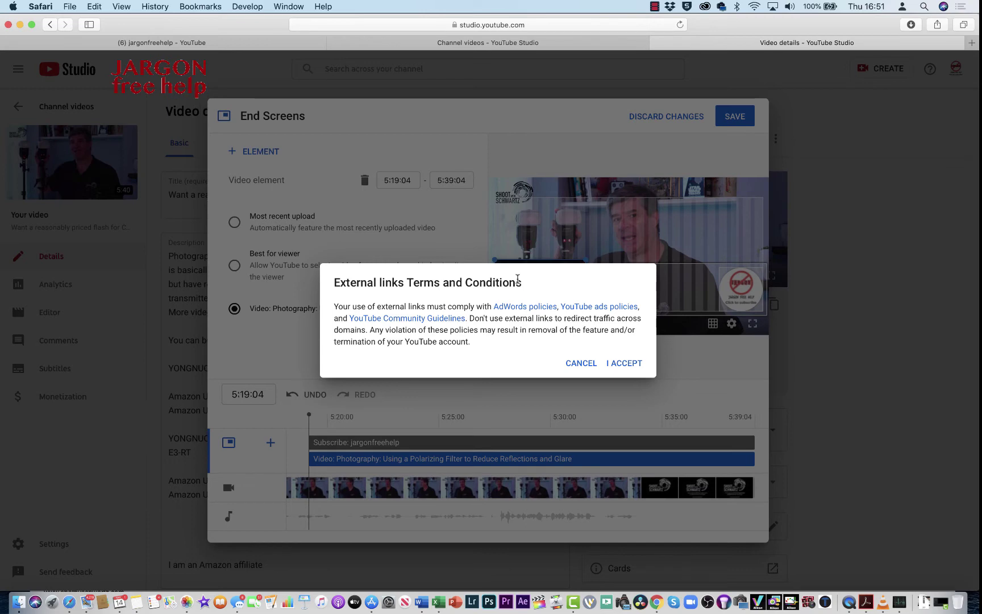
click(630, 364)
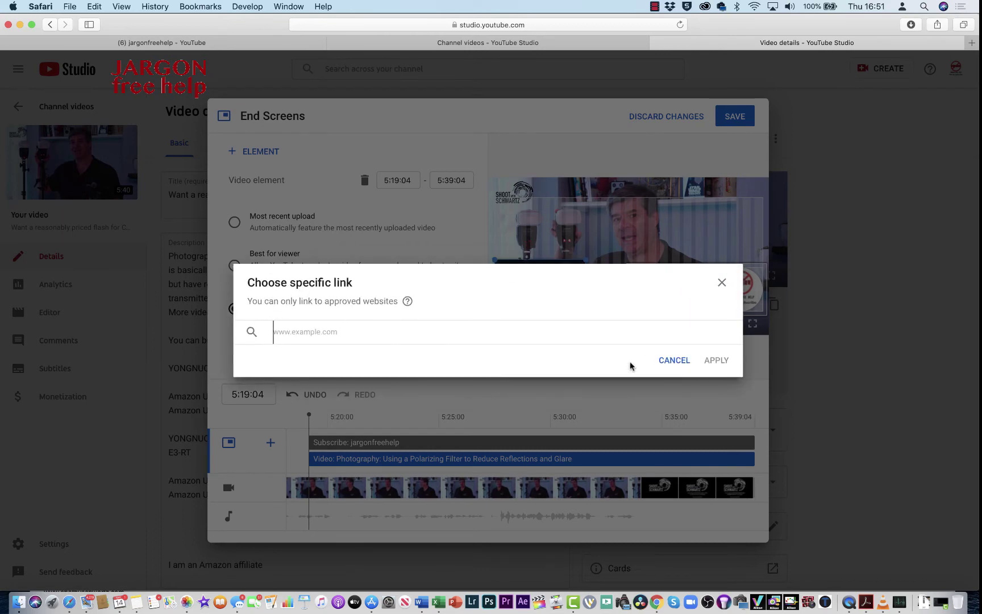
text(www.jargonfreehelp)
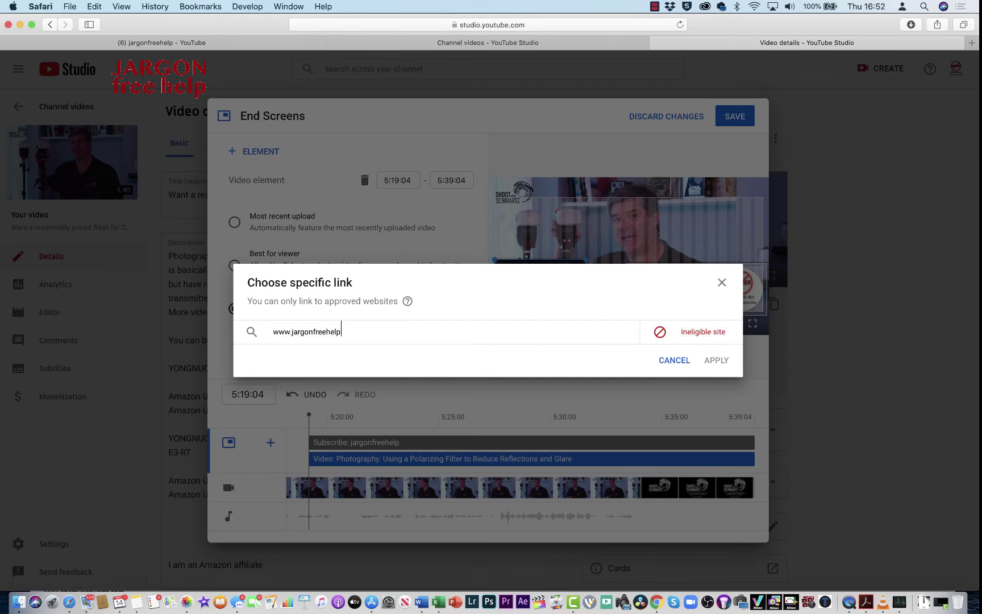
text(.com)
click(711, 363)
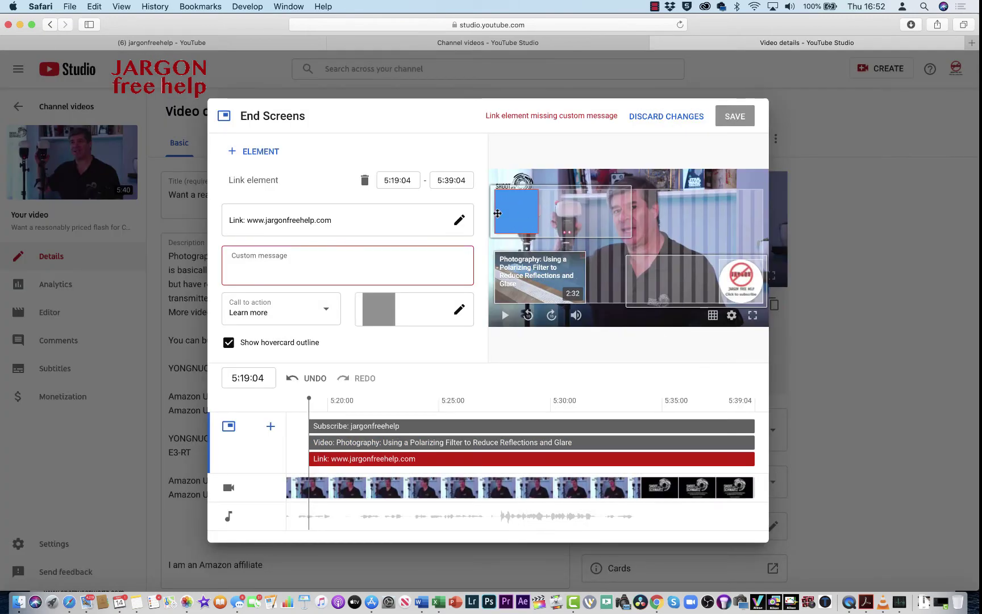
Step: Give the link element the custom message "Visit my website" and the call to action "Visit"
click(330, 255)
text(Visit my website)
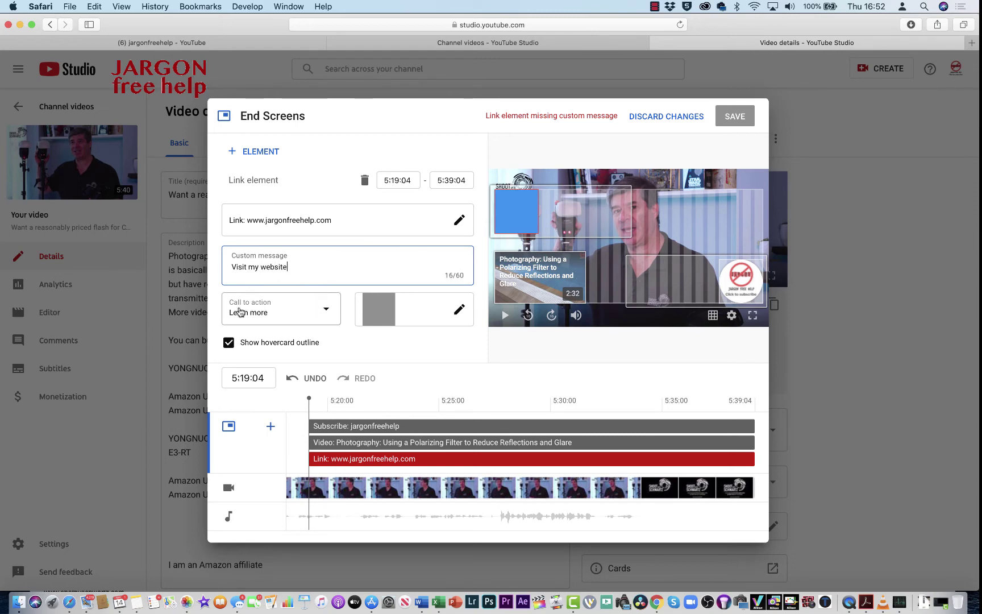
click(325, 311)
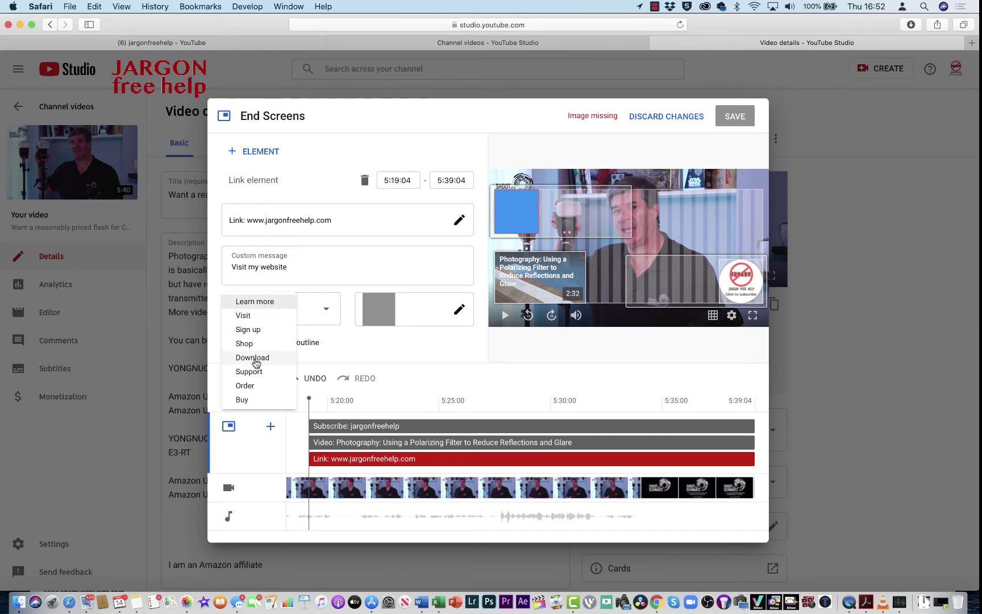
click(251, 316)
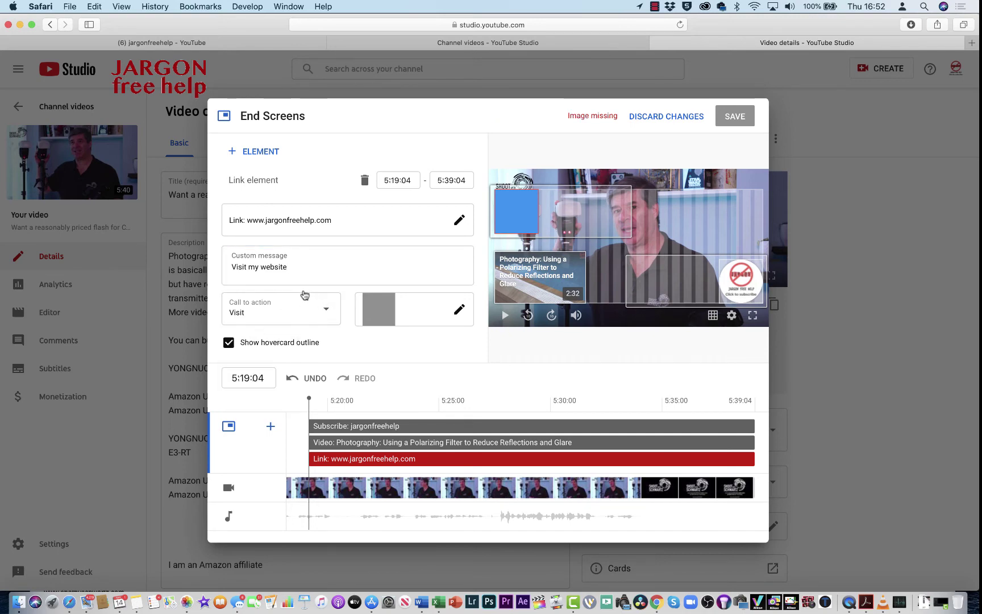
click(381, 317)
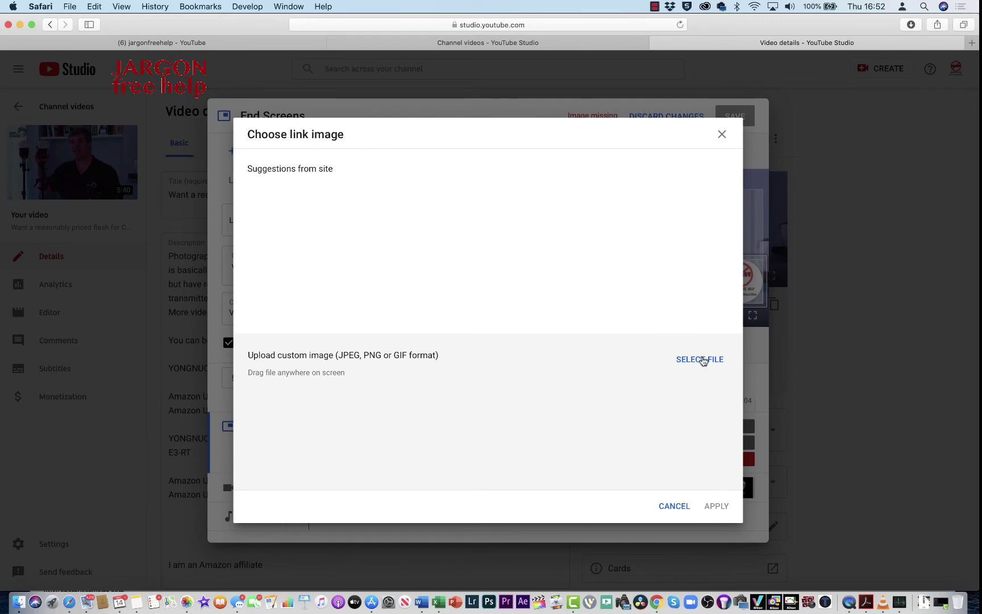
click(721, 134)
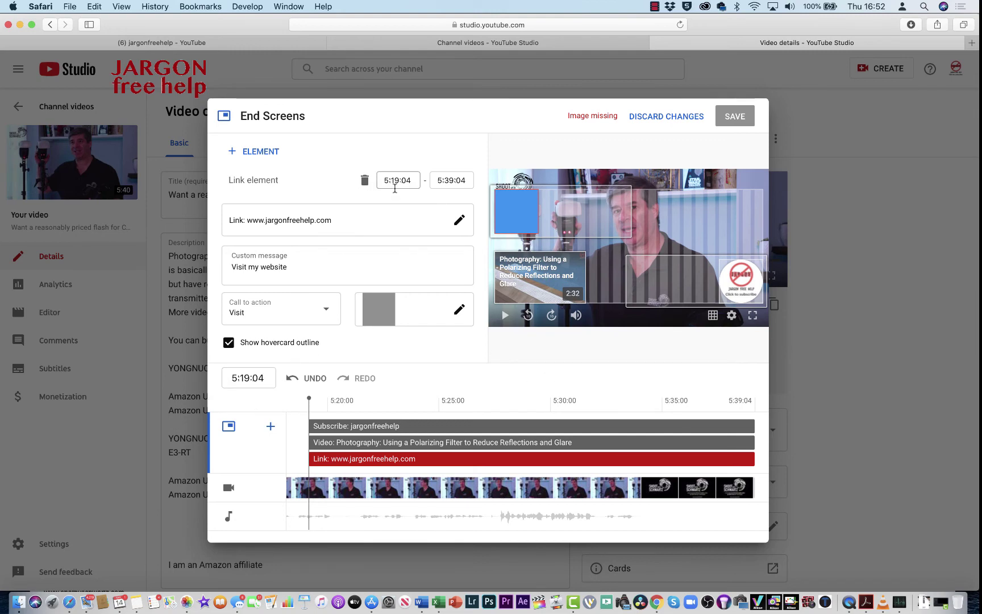
Step: Stagger the end screen elements' start times: subscribe at 5:34:04, video at 5:30:20 and link at 5:24:04
click(309, 426)
drag(309, 427, 670, 438)
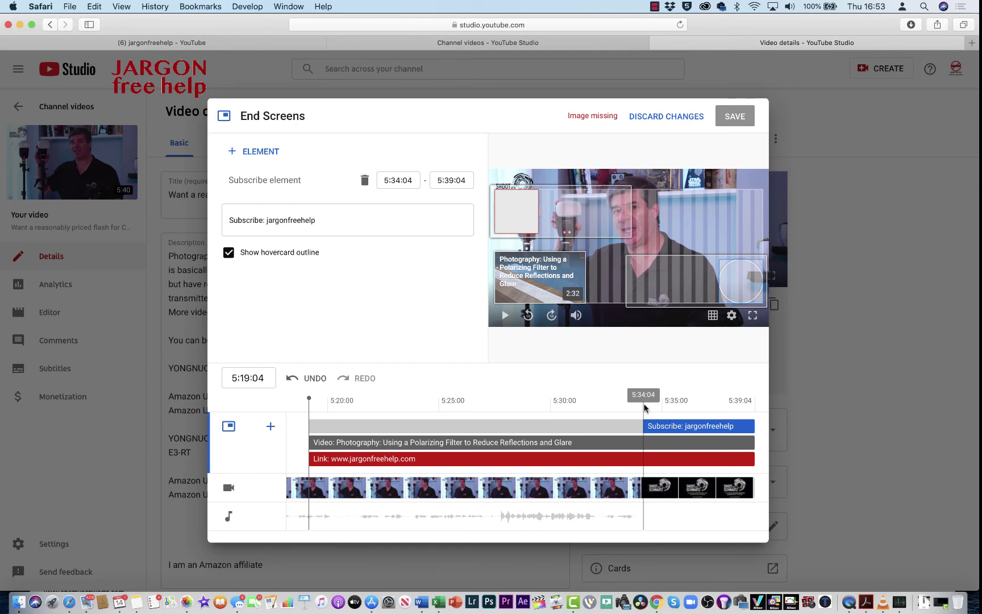
drag(309, 442, 643, 445)
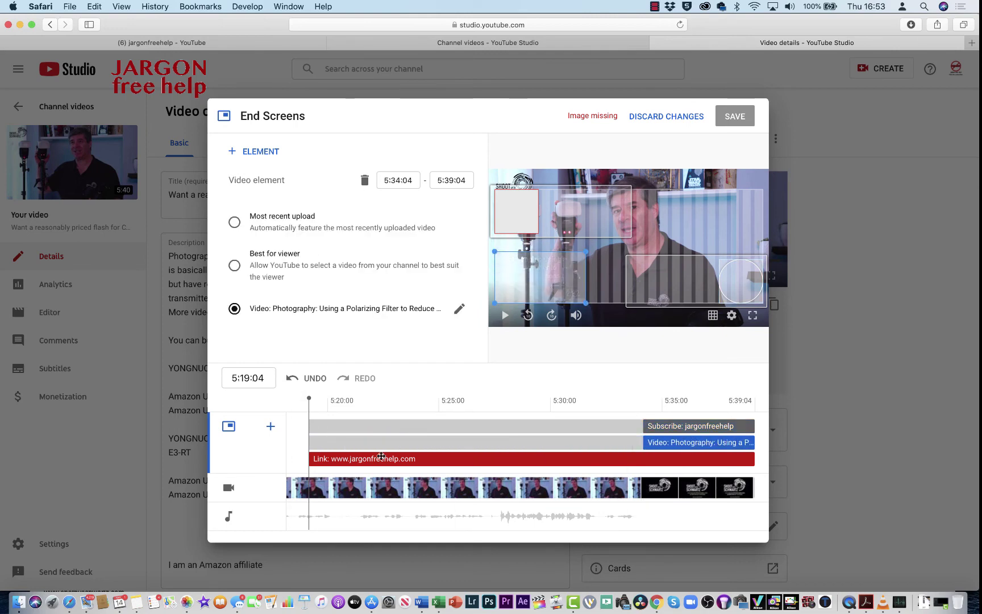
drag(315, 461, 421, 472)
drag(641, 443, 570, 443)
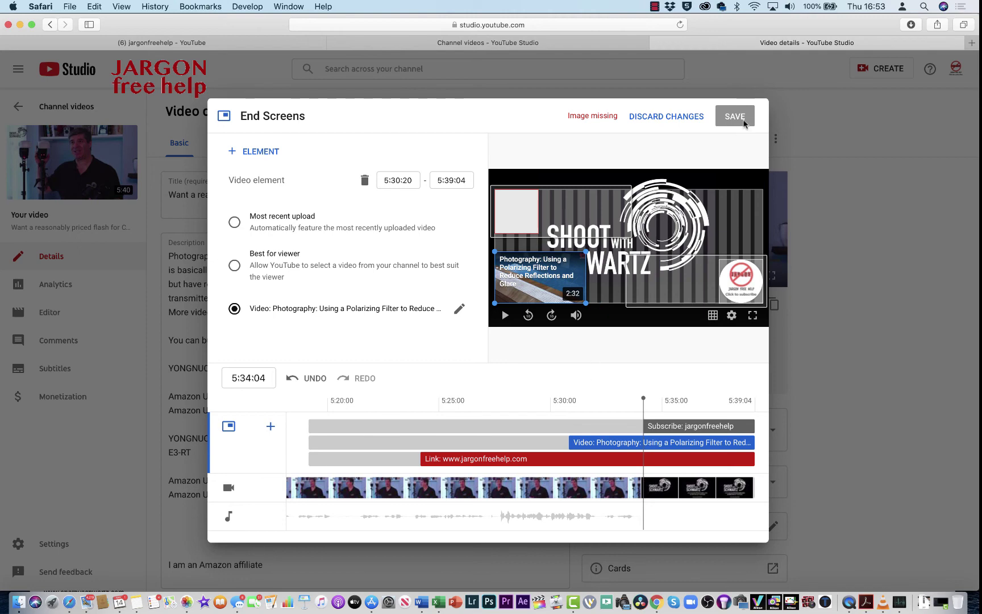
Step: Upload "GS_icons_tower-02 copy.png" as the link element's image and save the end screen
click(516, 216)
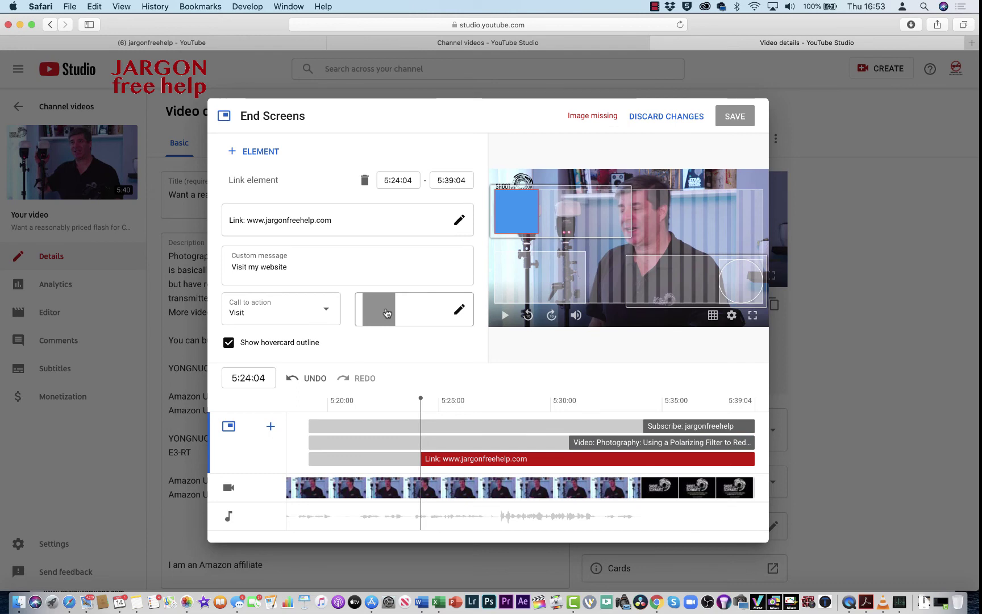
click(459, 311)
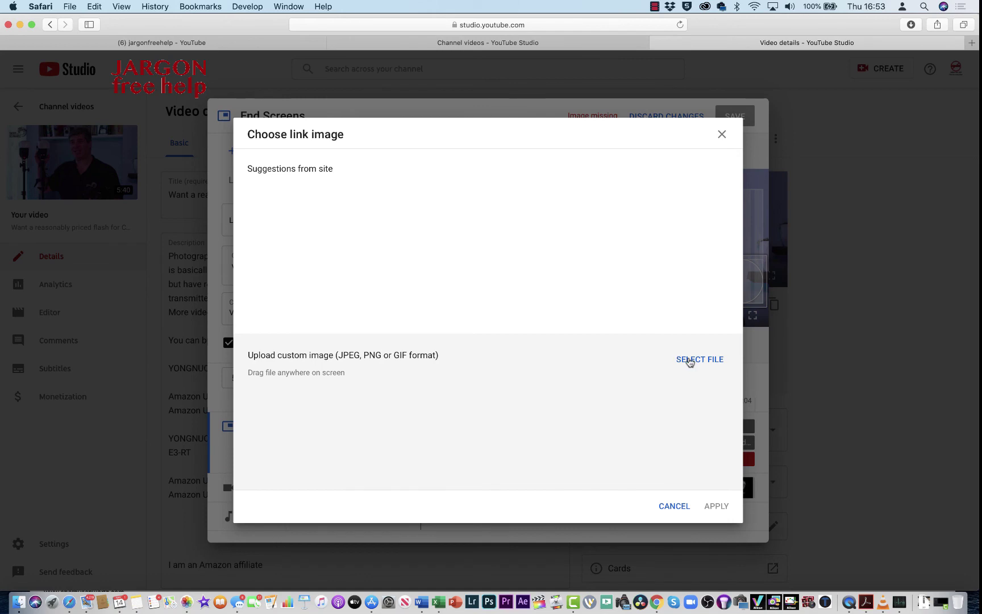
click(689, 361)
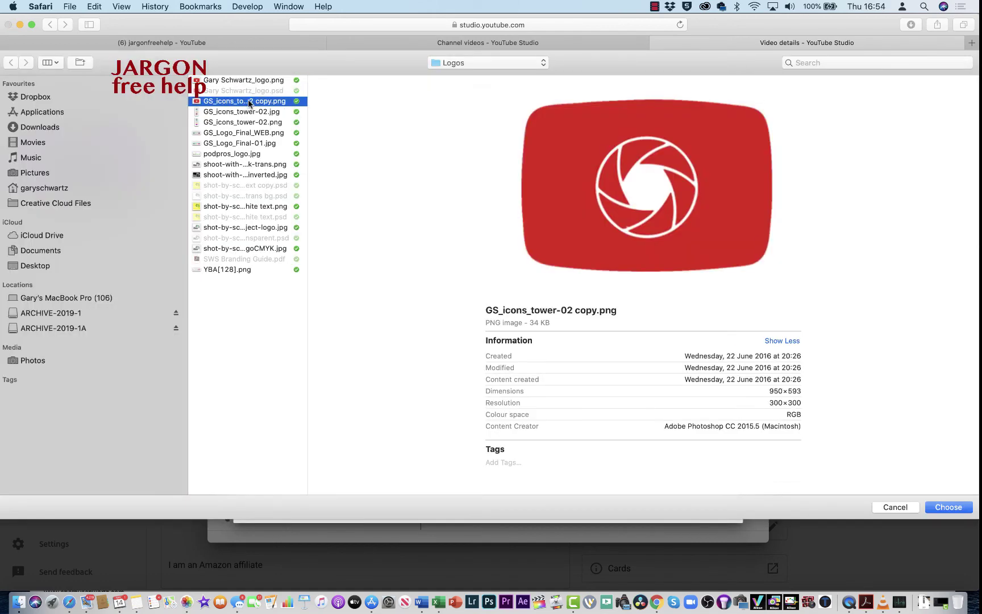
click(948, 507)
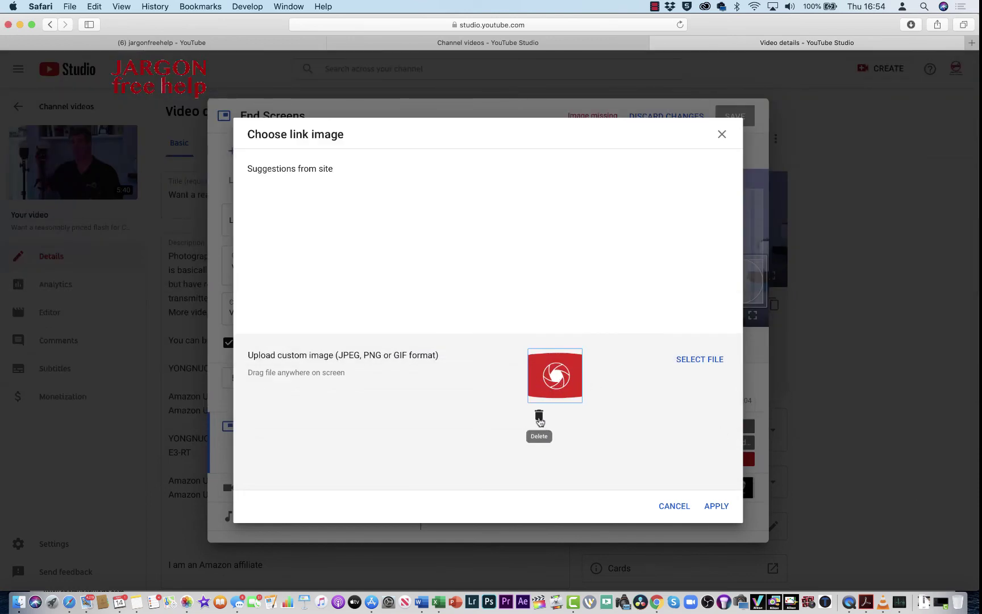
click(716, 507)
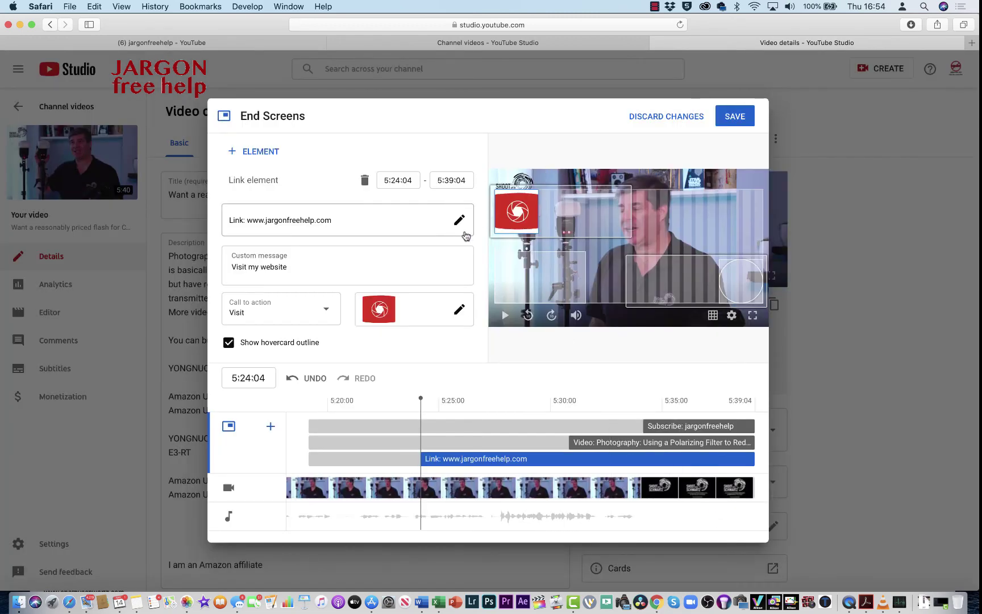
click(736, 117)
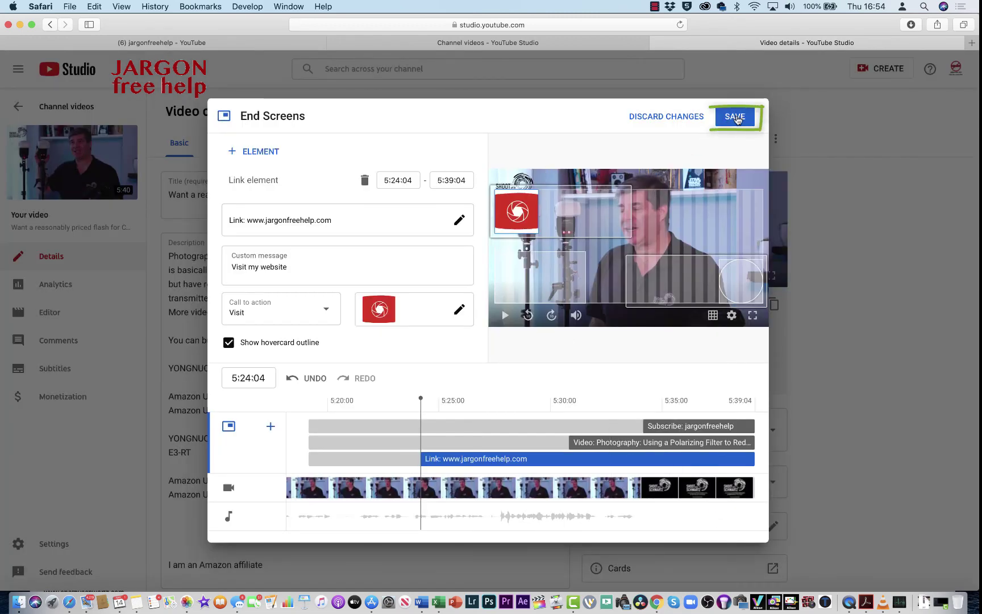
click(737, 117)
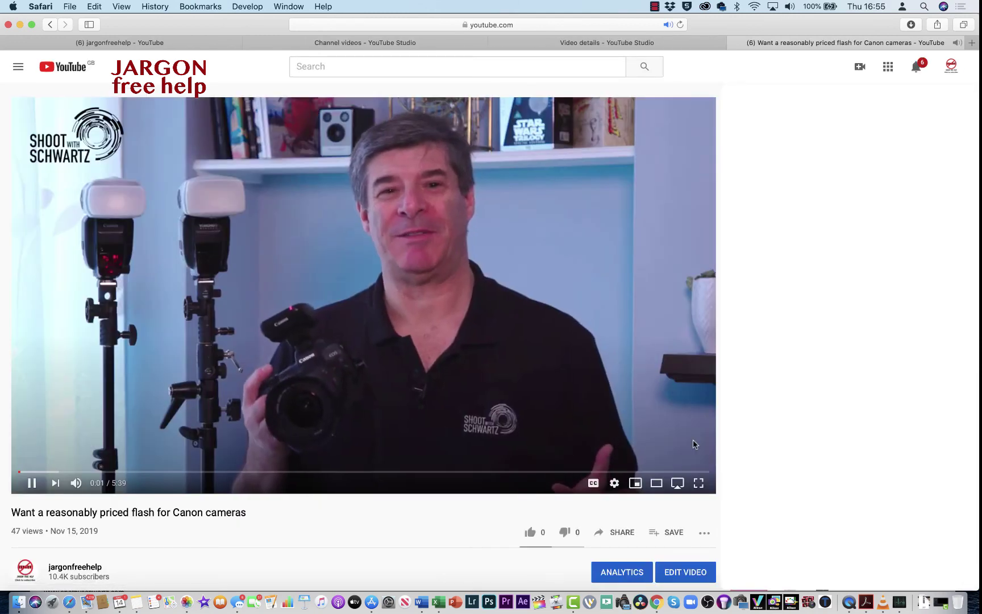
Step: Play the published video from about 5:30 and examine its end screen elements, including the subscribe and link hovercards
click(690, 472)
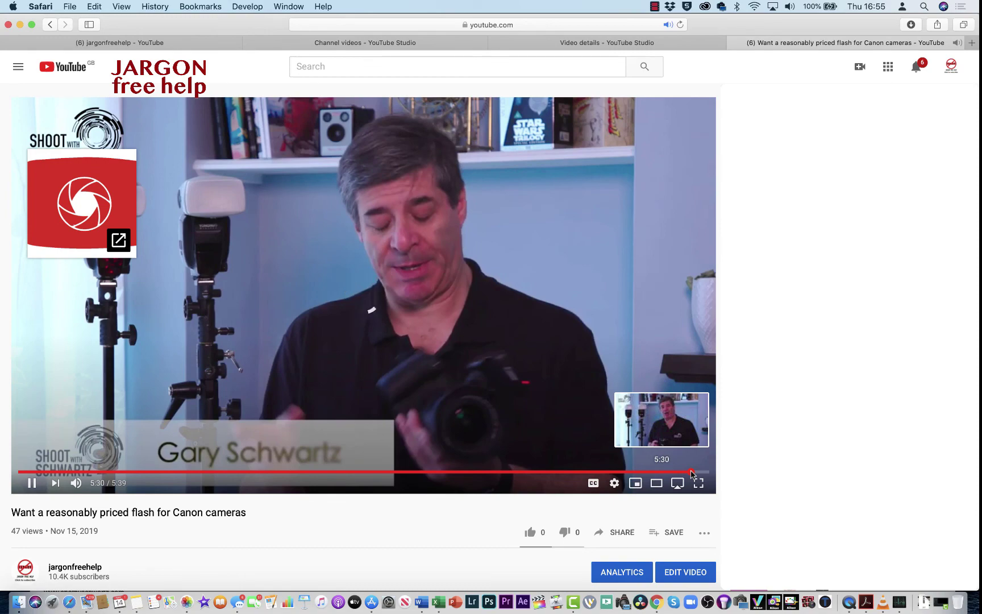
mouse_move(89, 194)
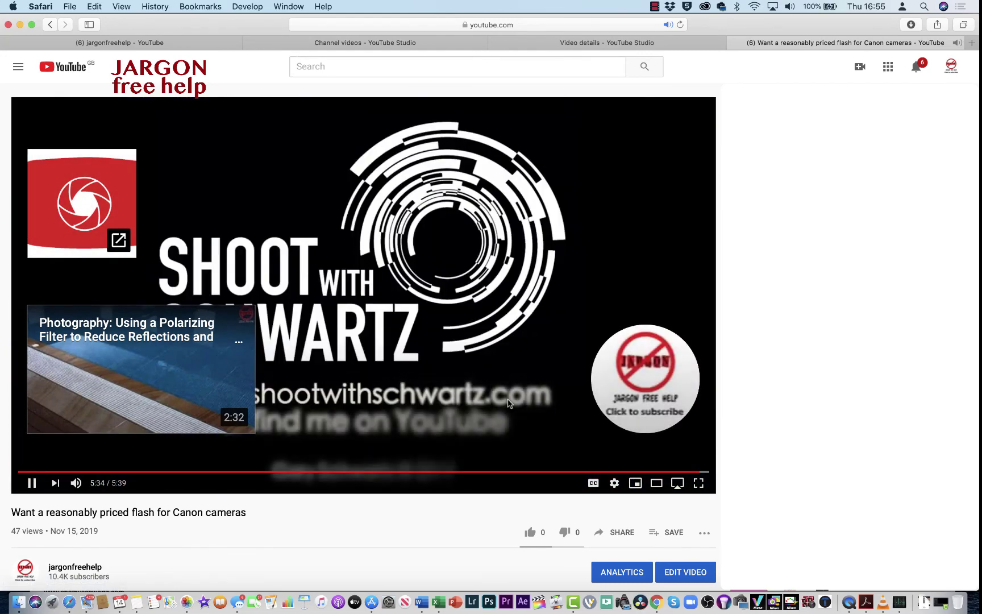
mouse_move(651, 382)
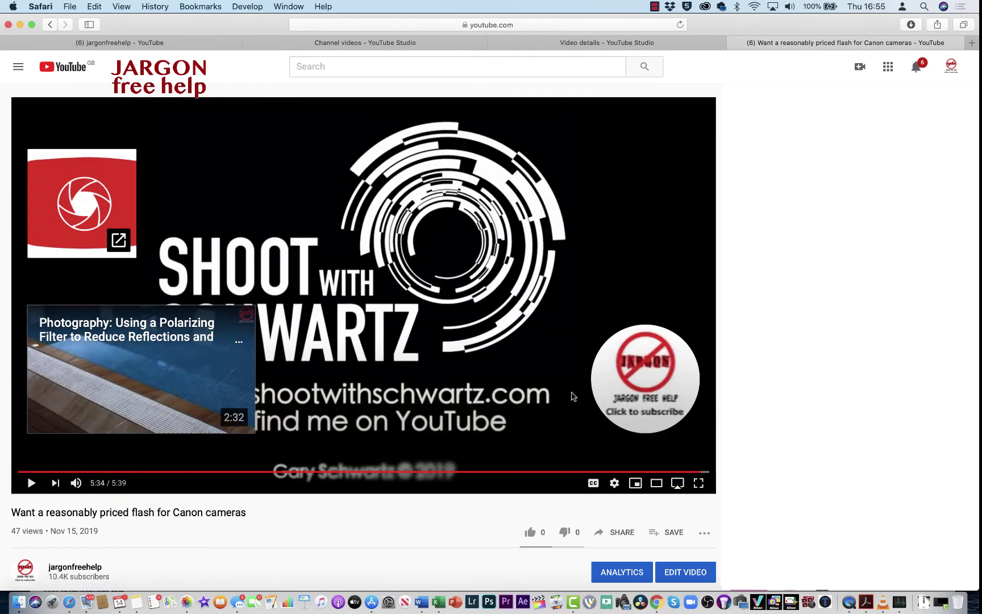
mouse_move(609, 390)
mouse_move(110, 199)
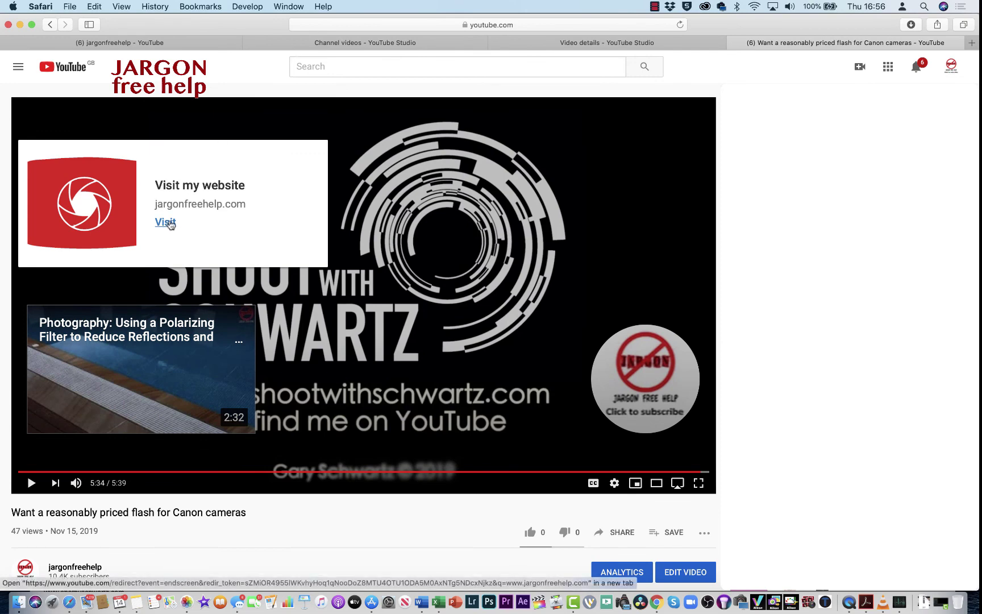